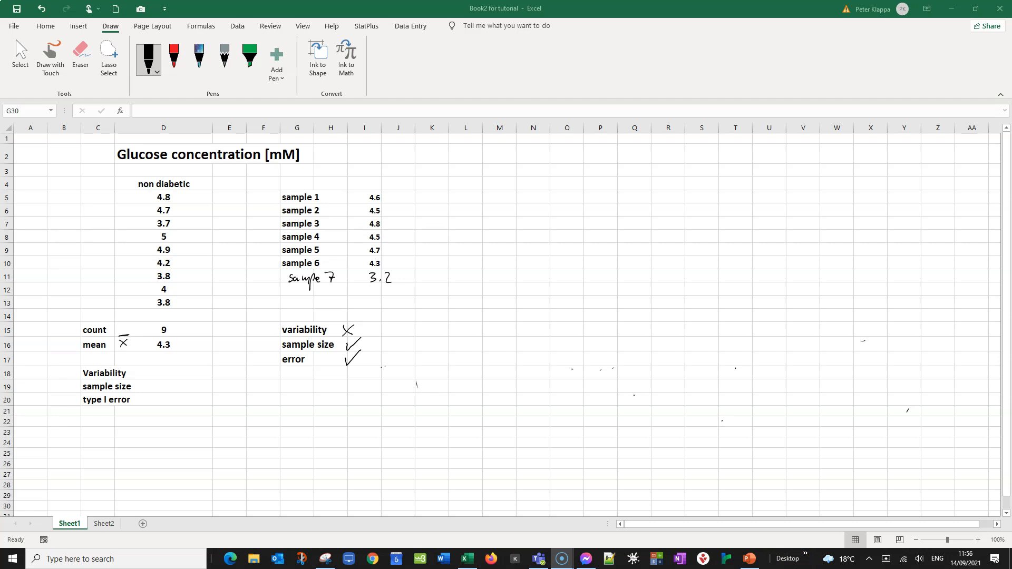
# Review the confidence interval sketch on Sheet2, then return to Sheet1
pyautogui.click(105, 524)
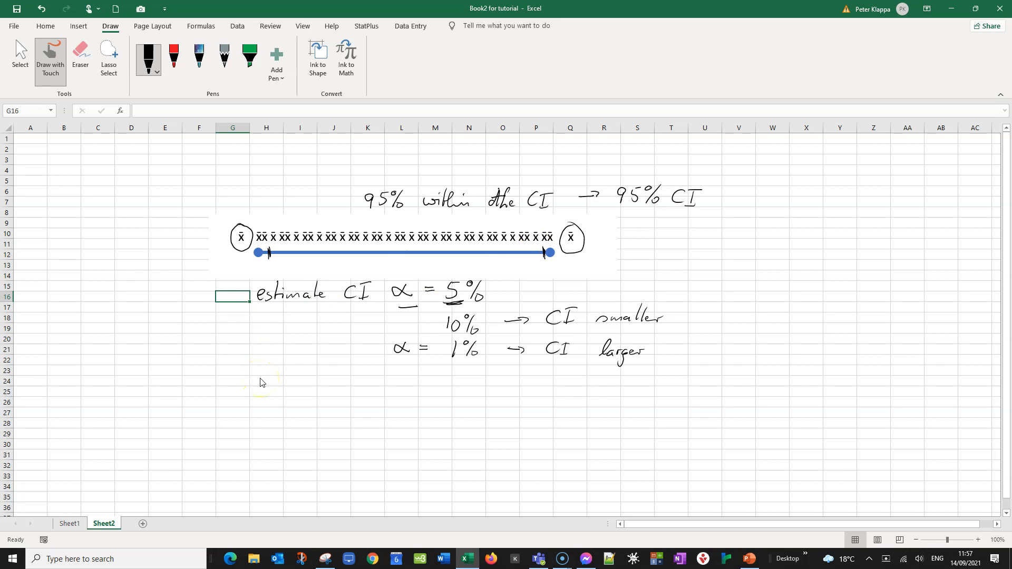
pyautogui.click(71, 524)
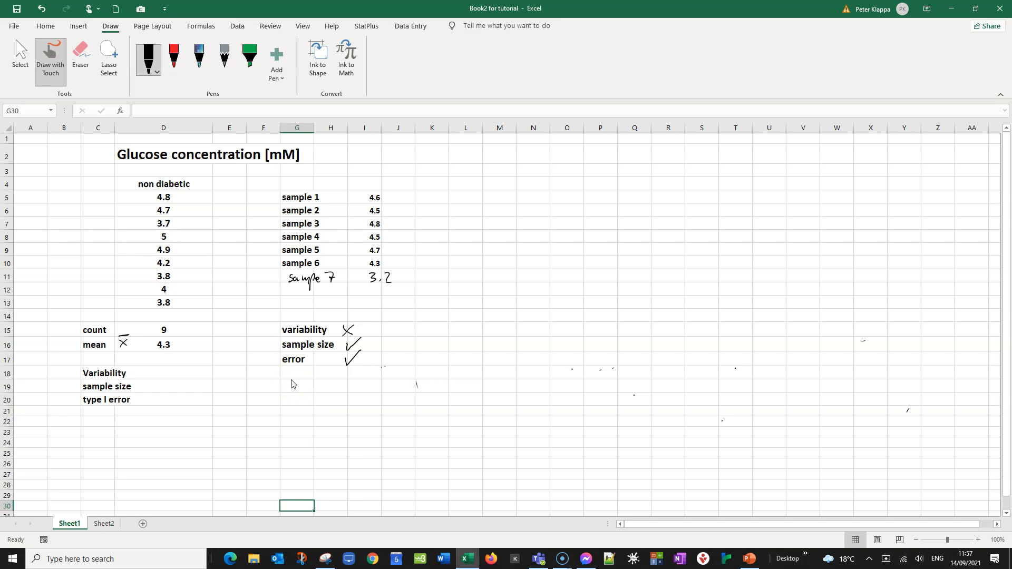
# Handwrite an arrow to 'variability' with the note 'Standard deviation of population estimate by Sample Stdev'
pyautogui.moveTo(372, 328)
pyautogui.mouseDown()
pyautogui.moveTo(470, 300)
pyautogui.moveTo(523, 314)
pyautogui.mouseUp()
pyautogui.moveTo(526, 308)
pyautogui.mouseDown()
pyautogui.moveTo(598, 310)
pyautogui.moveTo(592, 322)
pyautogui.moveTo(668, 301)
pyautogui.moveTo(734, 312)
pyautogui.mouseUp()
pyautogui.moveTo(749, 294); pyautogui.dragTo(754, 308)
pyautogui.moveTo(758, 308); pyautogui.dragTo(772, 310)
pyautogui.moveTo(781, 305); pyautogui.dragTo(794, 293)
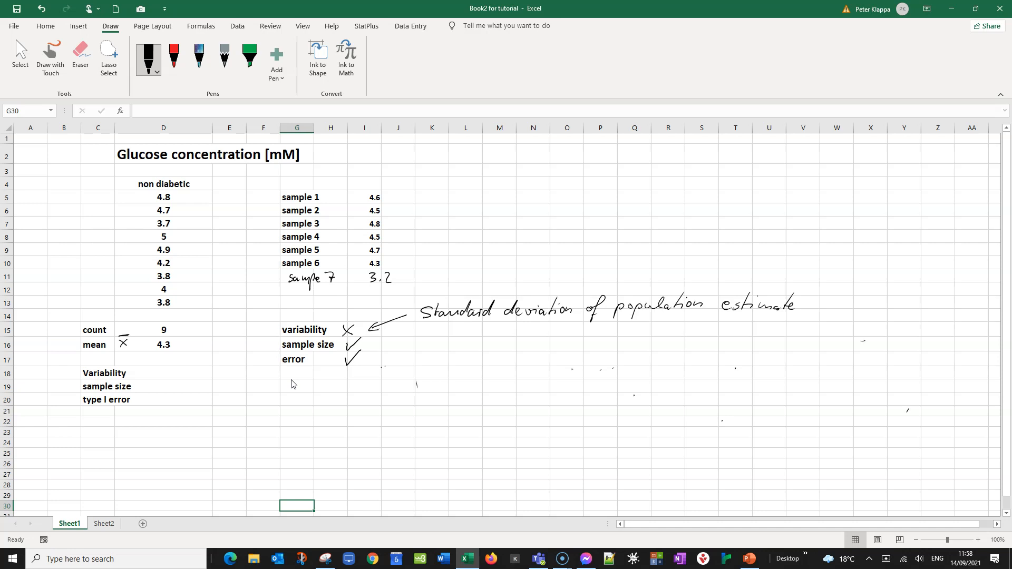
pyautogui.moveTo(815, 299); pyautogui.dragTo(826, 318)
pyautogui.moveTo(873, 316); pyautogui.dragTo(954, 299)
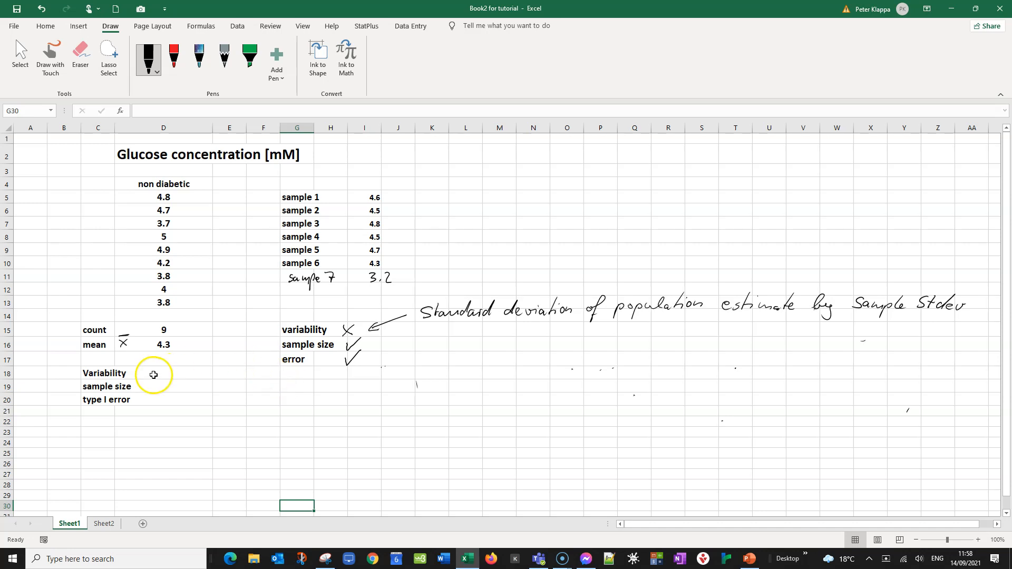
# Enter 9 as the sample size in cell D19
pyautogui.click(166, 388)
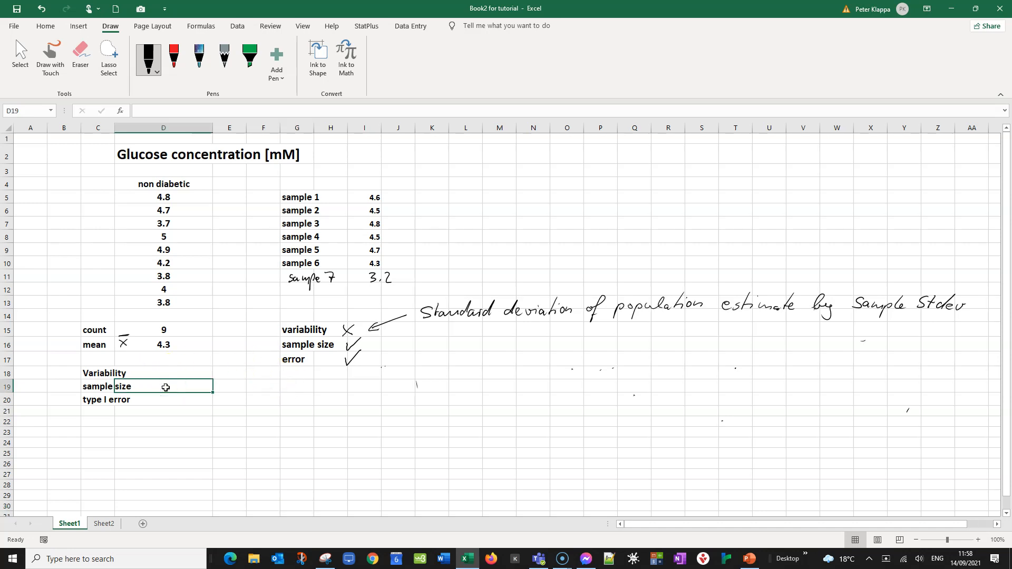
pyautogui.write('9')
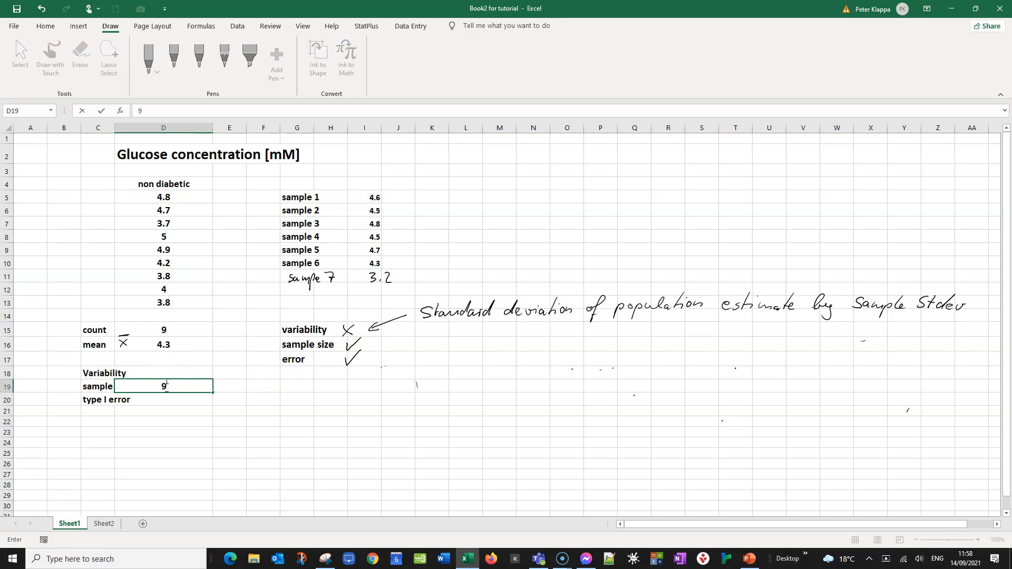
pyautogui.click(165, 388)
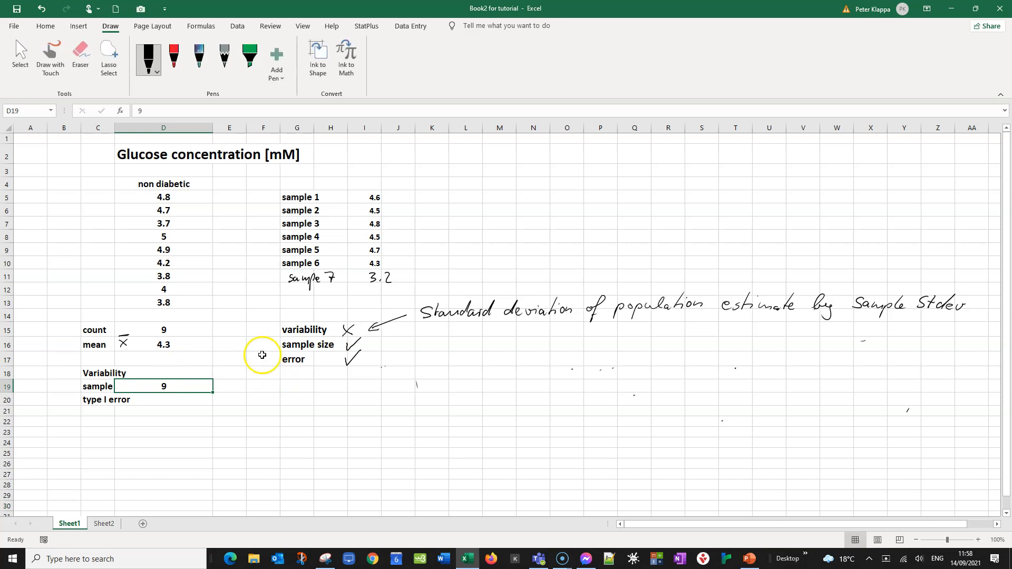
# Enter 0.05 as the type I error in cell D20
pyautogui.click(149, 401)
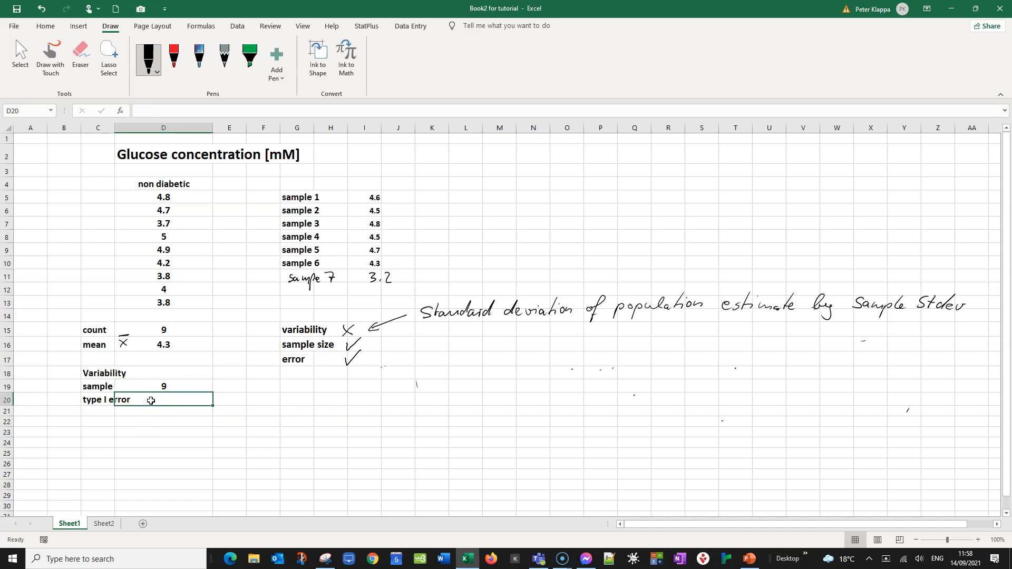
pyautogui.click(104, 524)
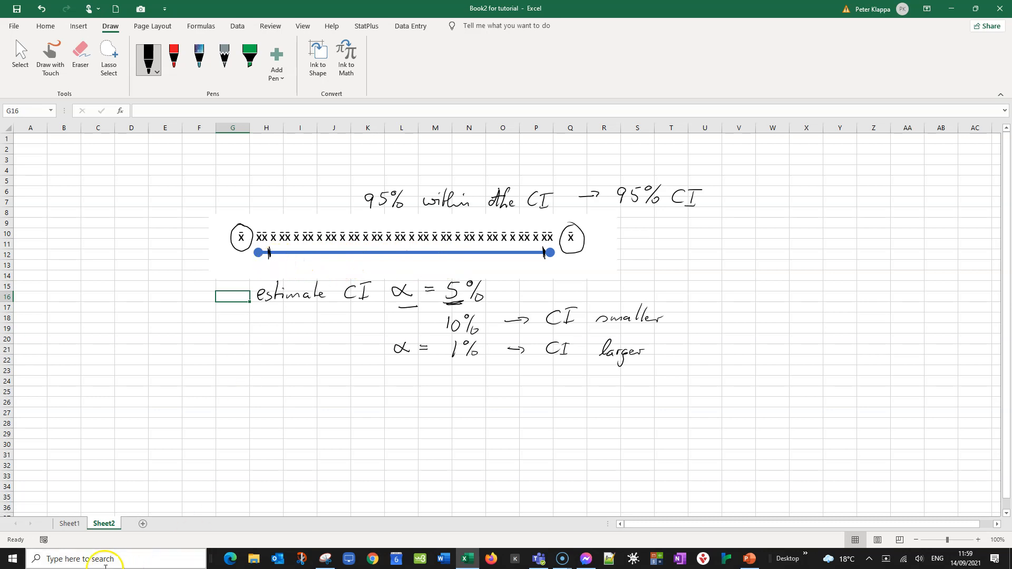
pyautogui.click(71, 524)
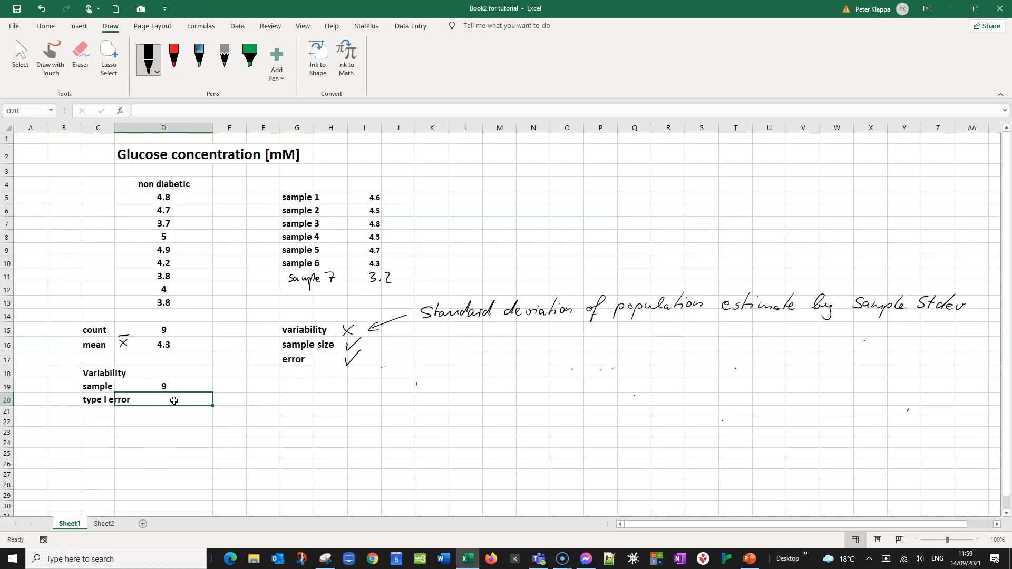
pyautogui.write('0.05')
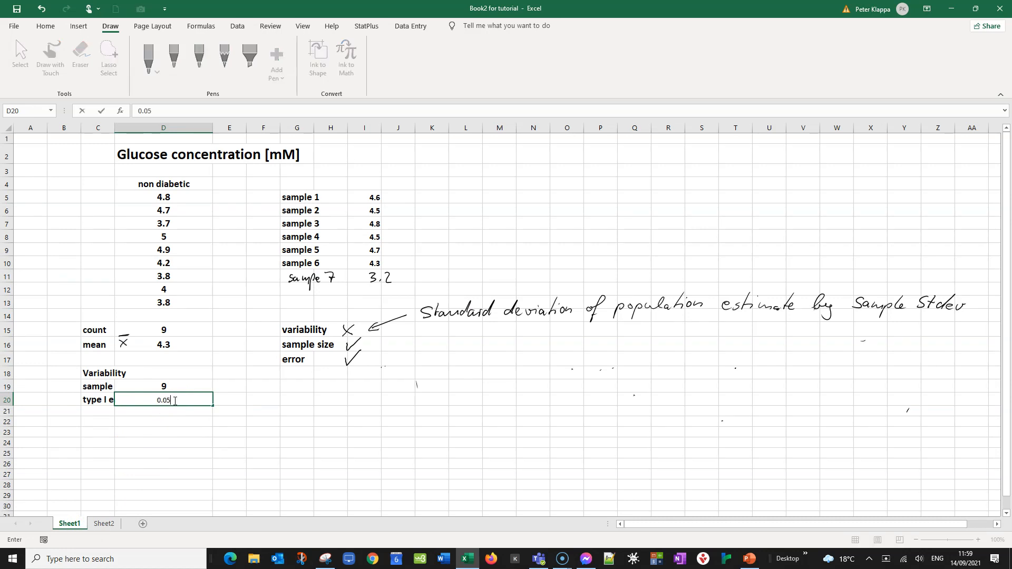
pyautogui.press('Return')
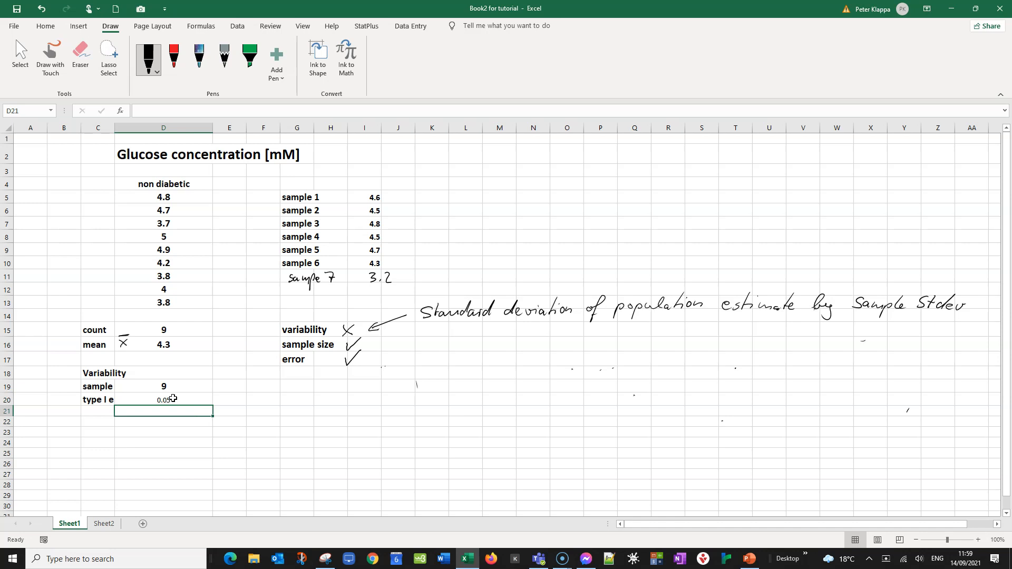
# Calculate the variability in D18 with =STDEV.S(D5:D13) over the non-diabetic glucose values
pyautogui.click(154, 373)
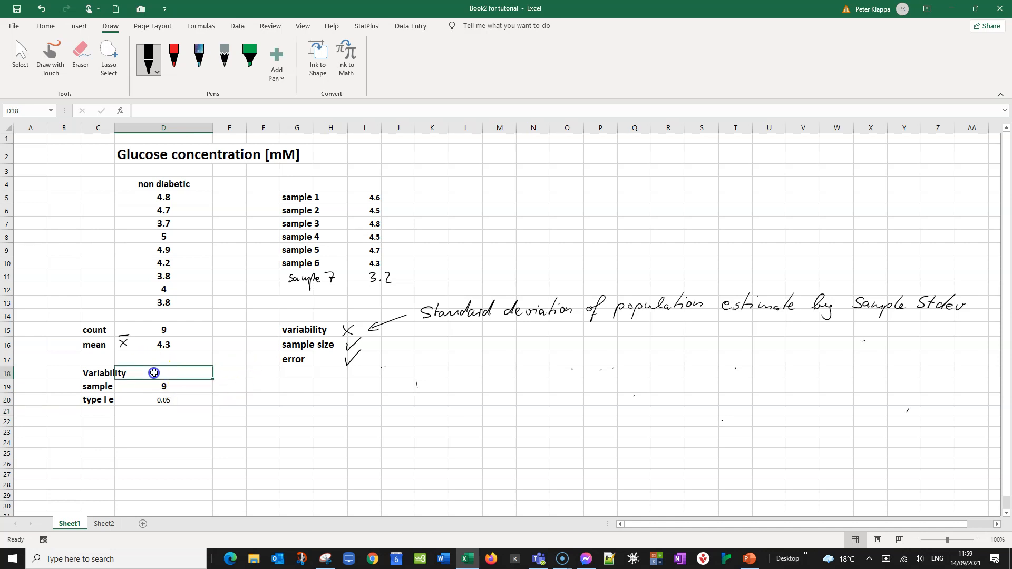
pyautogui.doubleClick(154, 373)
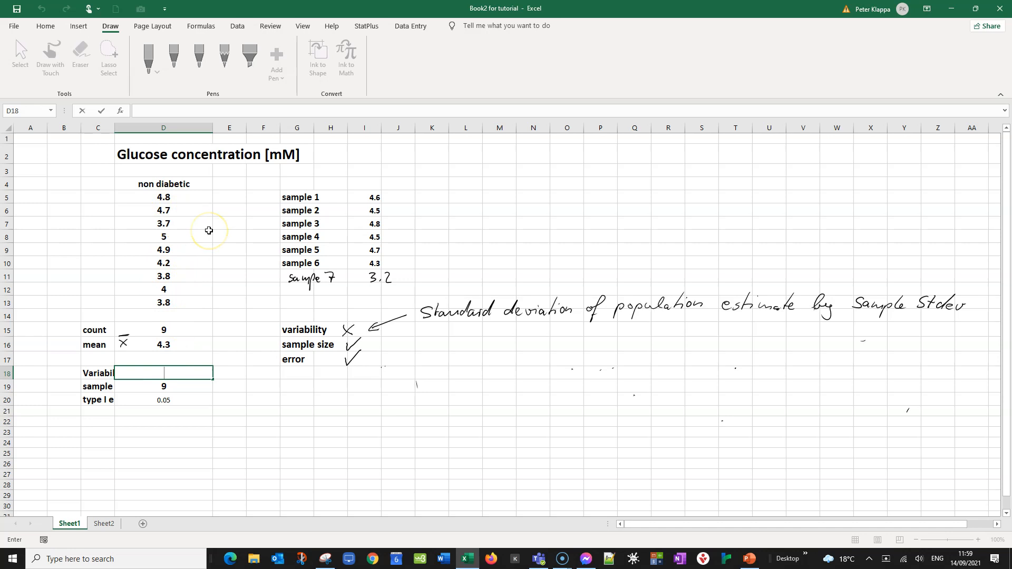
pyautogui.write('=Ste')
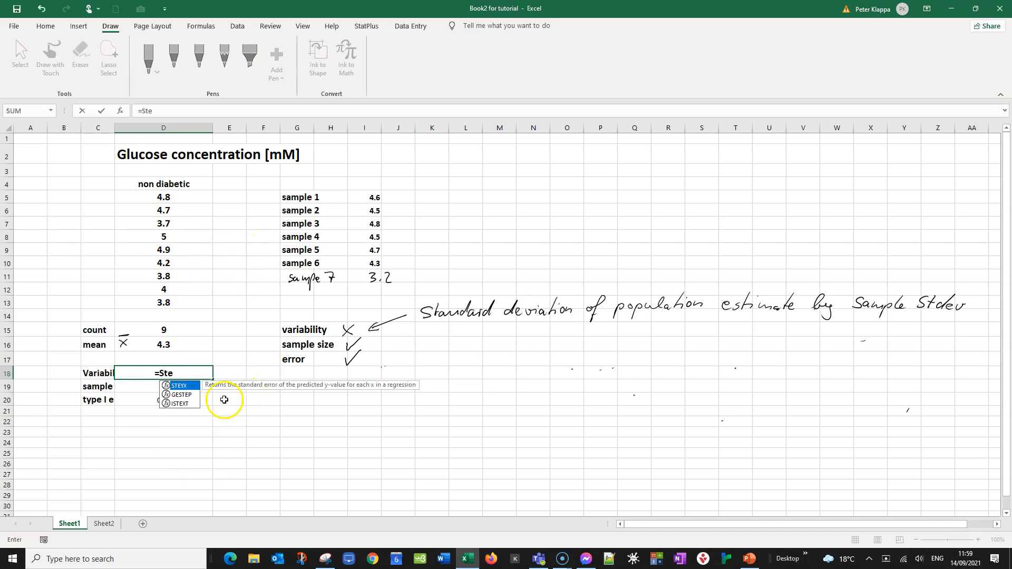
pyautogui.write('d')
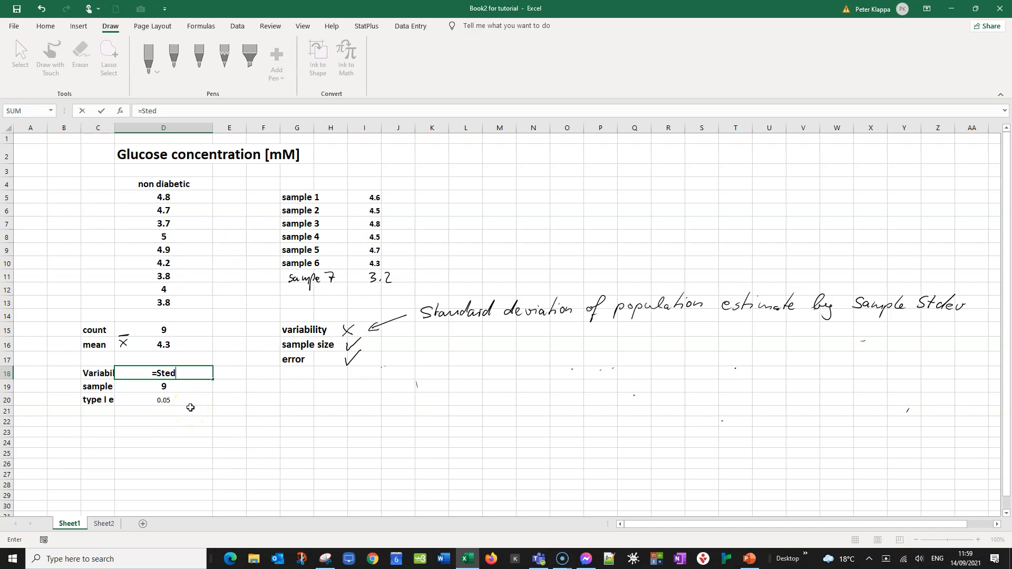
pyautogui.press('BackSpace')
pyautogui.press('BackSpace')
pyautogui.write('d')
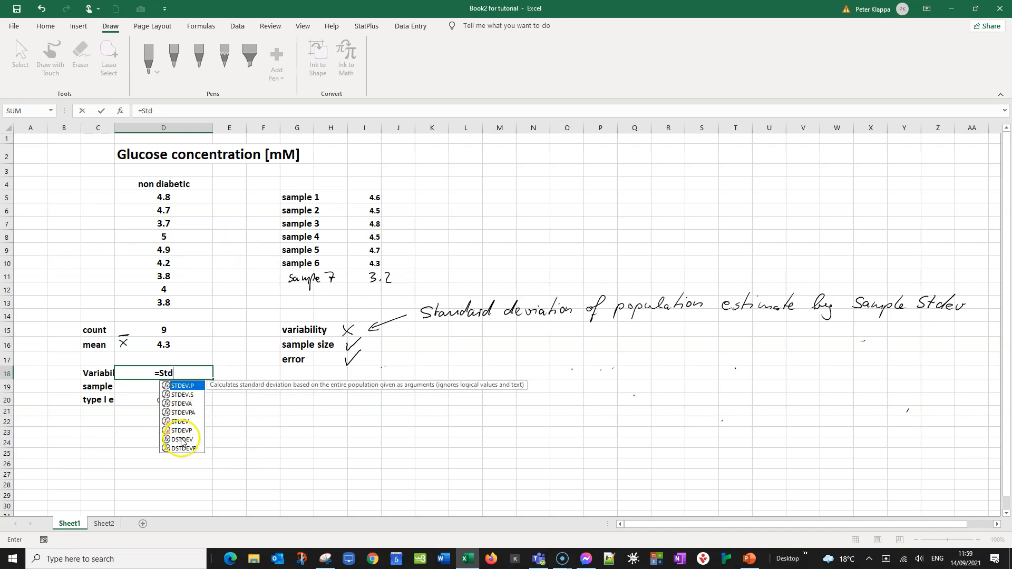
pyautogui.click(185, 395)
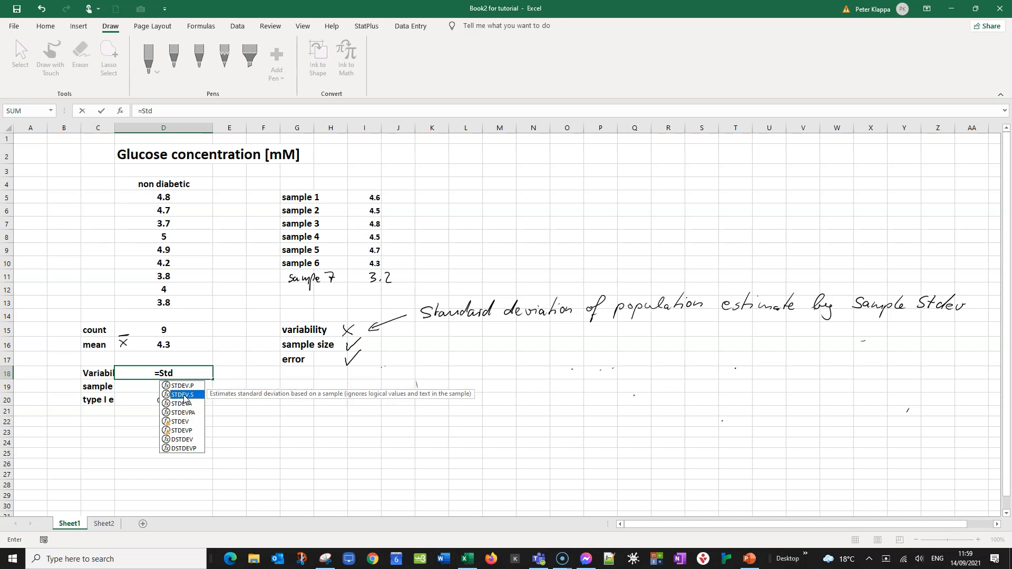
pyautogui.doubleClick(182, 396)
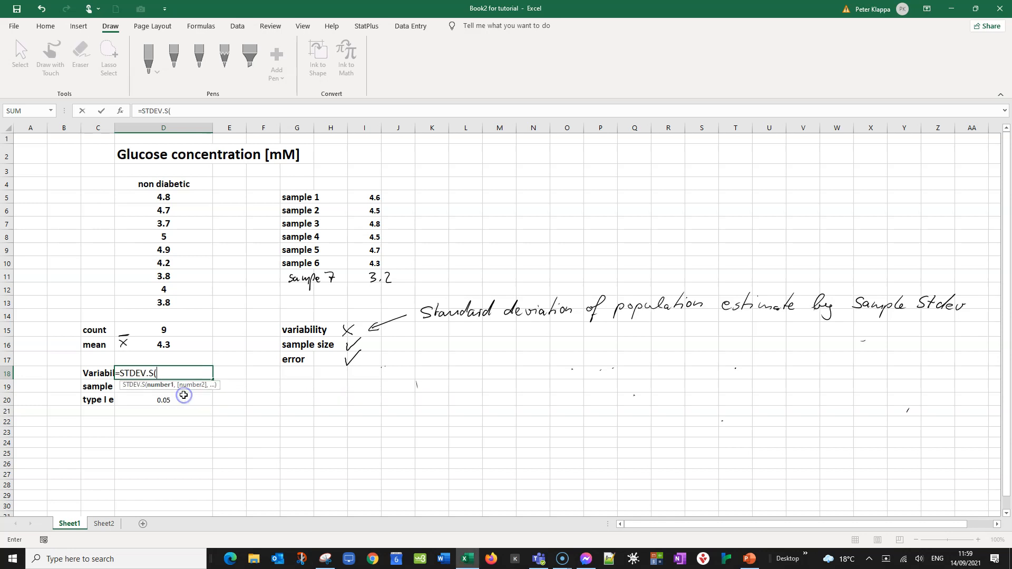
pyautogui.moveTo(164, 197); pyautogui.dragTo(150, 296)
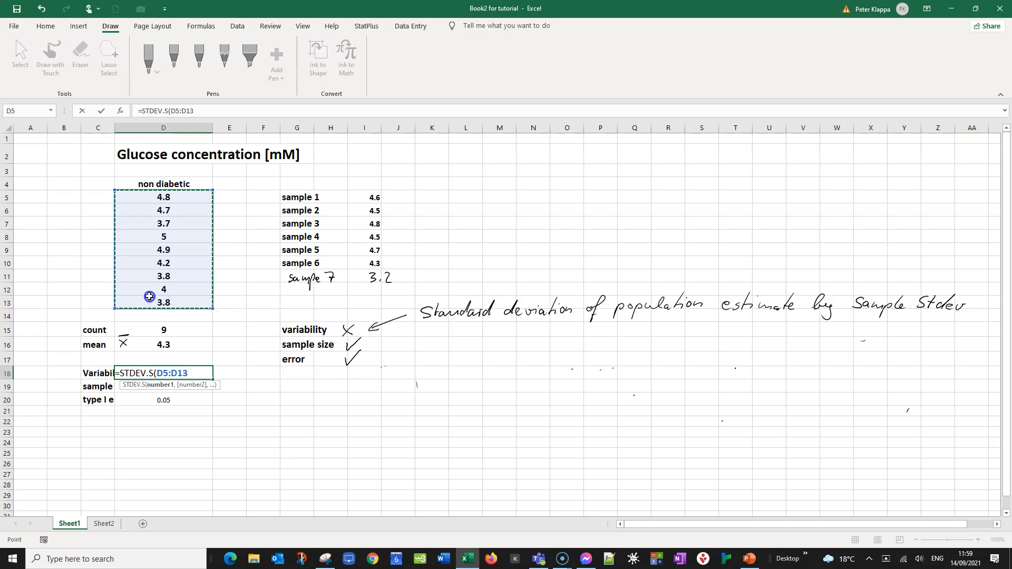
pyautogui.write(')')
pyautogui.press('Return')
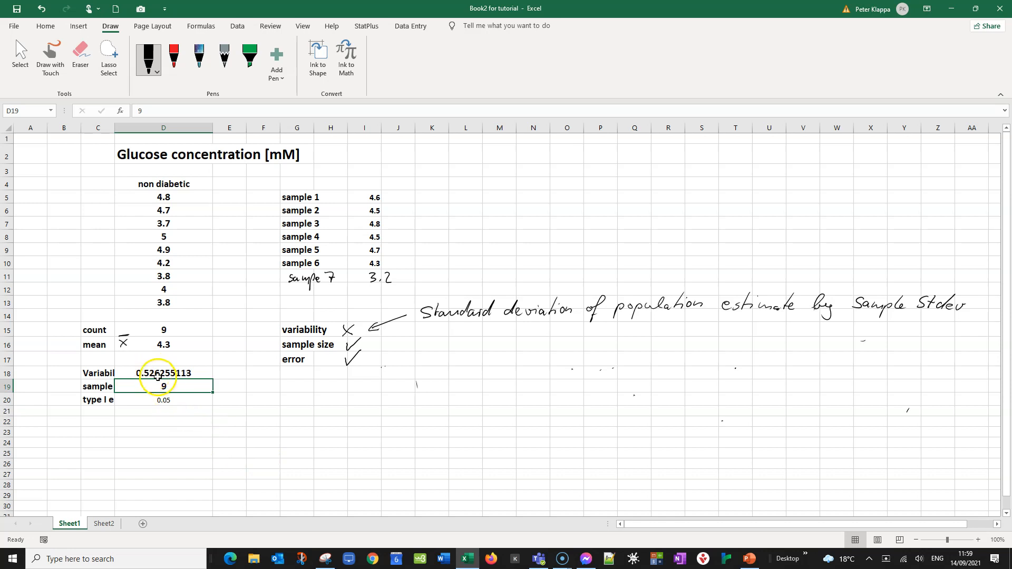
# Sketch an interval line with a central tick labelled 4.3 and a brace above it labelled CI
pyautogui.click(252, 432)
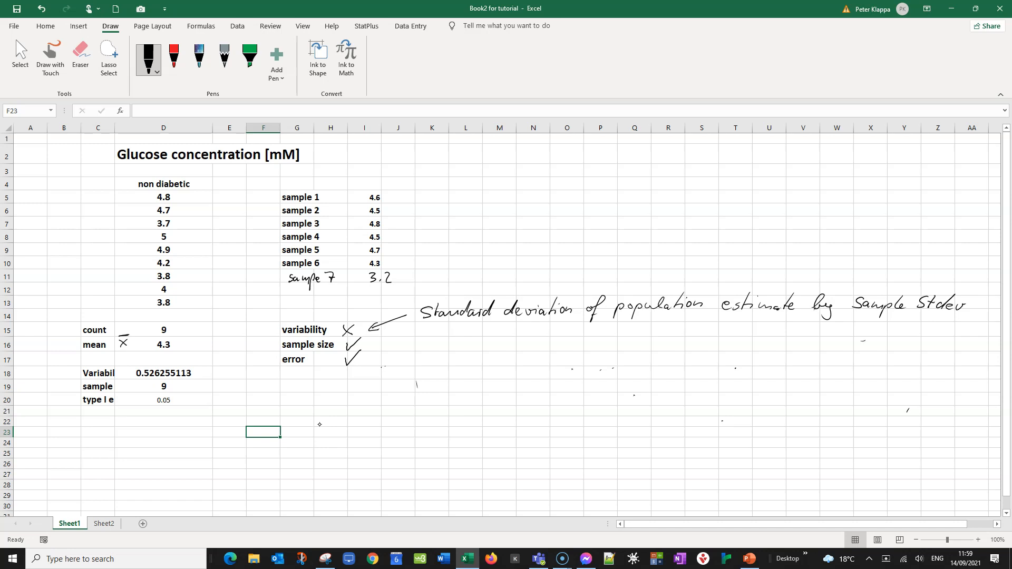
pyautogui.moveTo(539, 183)
pyautogui.mouseDown()
pyautogui.moveTo(538, 205)
pyautogui.moveTo(753, 186)
pyautogui.mouseUp()
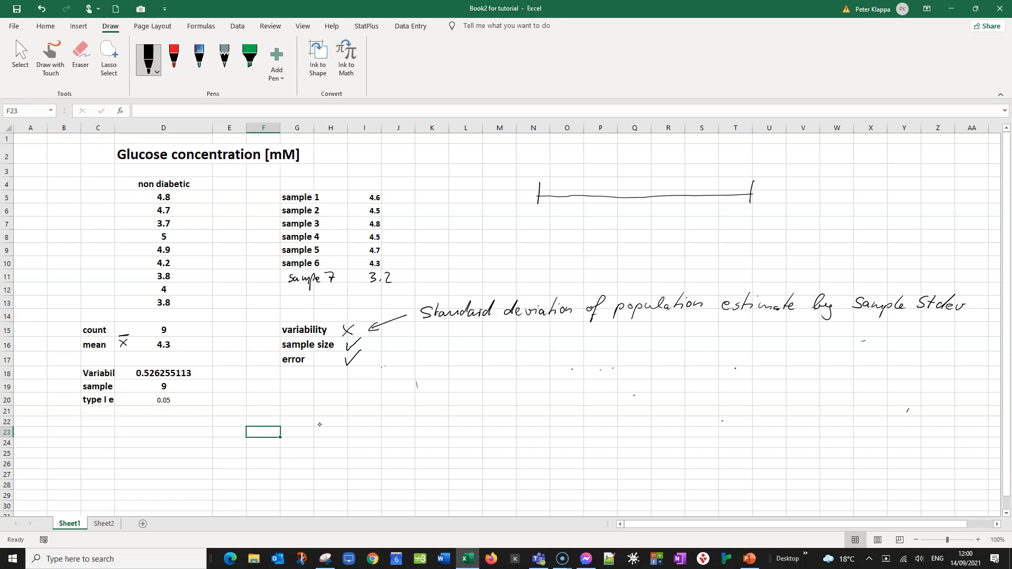
pyautogui.moveTo(638, 191); pyautogui.dragTo(638, 205)
pyautogui.moveTo(630, 212); pyautogui.dragTo(640, 220)
pyautogui.moveTo(554, 151)
pyautogui.mouseDown()
pyautogui.moveTo(725, 151)
pyautogui.moveTo(744, 162)
pyautogui.mouseUp()
pyautogui.moveTo(643, 136); pyautogui.dragTo(651, 143)
pyautogui.click(646, 142)
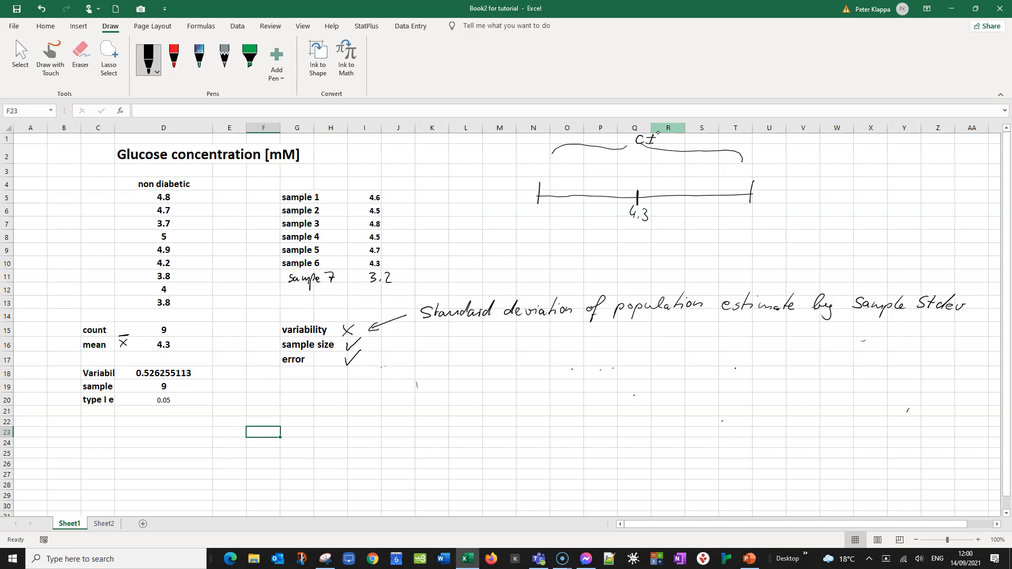
# Add braces under each half of the sketched interval, labelling both MoE
pyautogui.moveTo(649, 212); pyautogui.dragTo(746, 206)
pyautogui.moveTo(688, 235)
pyautogui.mouseDown()
pyautogui.moveTo(690, 221)
pyautogui.moveTo(713, 236)
pyautogui.moveTo(718, 227)
pyautogui.mouseUp()
pyautogui.moveTo(539, 208)
pyautogui.mouseDown()
pyautogui.moveTo(583, 218)
pyautogui.moveTo(635, 209)
pyautogui.mouseUp()
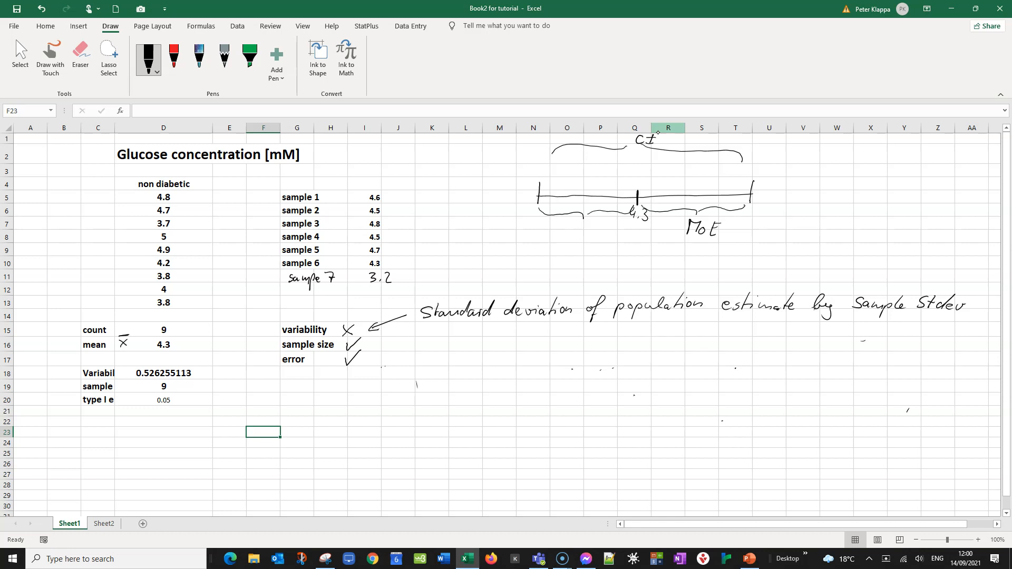
pyautogui.moveTo(580, 225)
pyautogui.mouseDown()
pyautogui.moveTo(590, 236)
pyautogui.moveTo(604, 230)
pyautogui.mouseUp()
# Label cell C22 as MoE
pyautogui.doubleClick(94, 421)
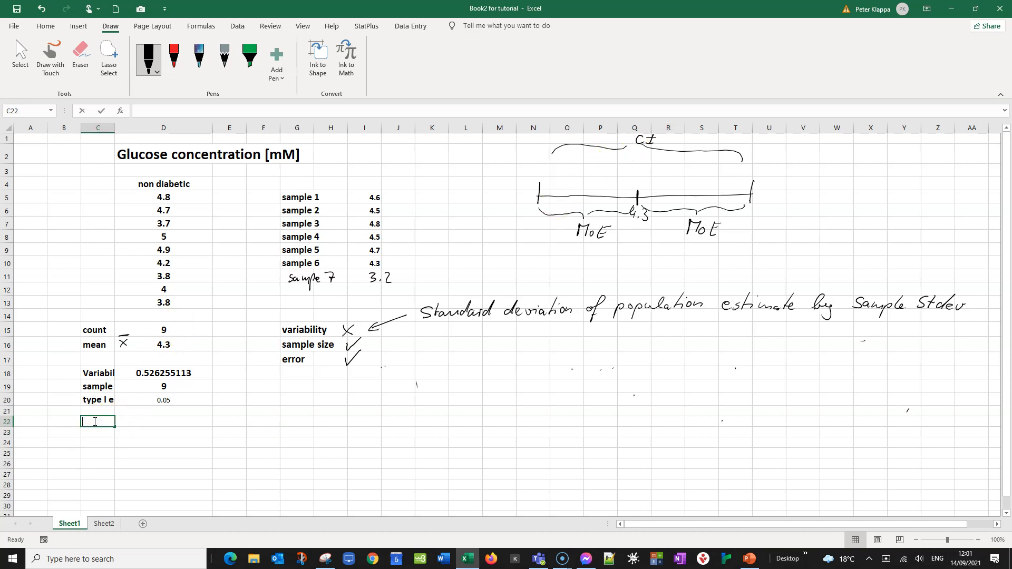
pyautogui.write('MoE')
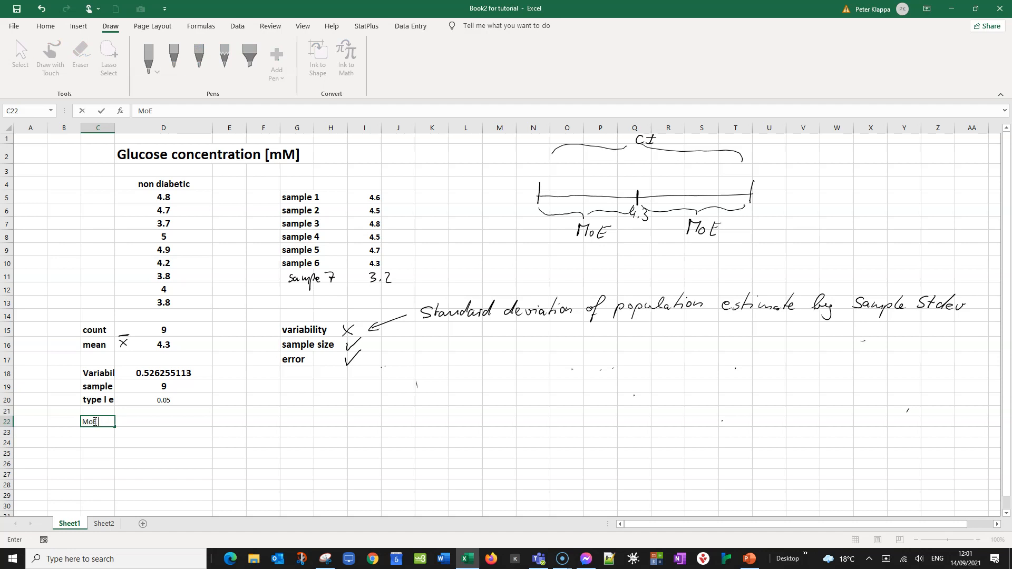
pyautogui.click(140, 424)
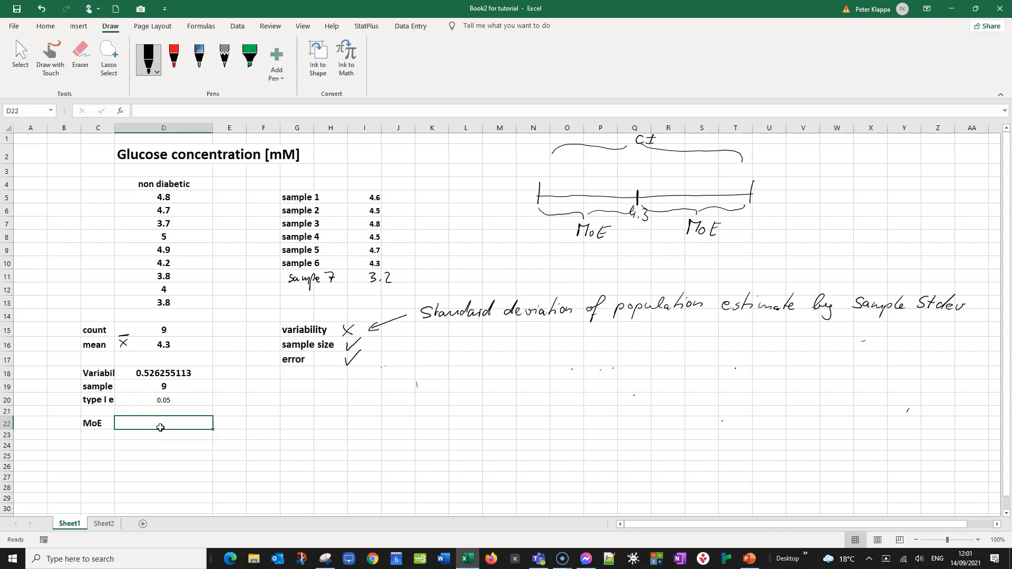
# Calculate the margin of error in D22 with =CONFIDENCE.T(D20,D18,D19)
pyautogui.doubleClick(162, 424)
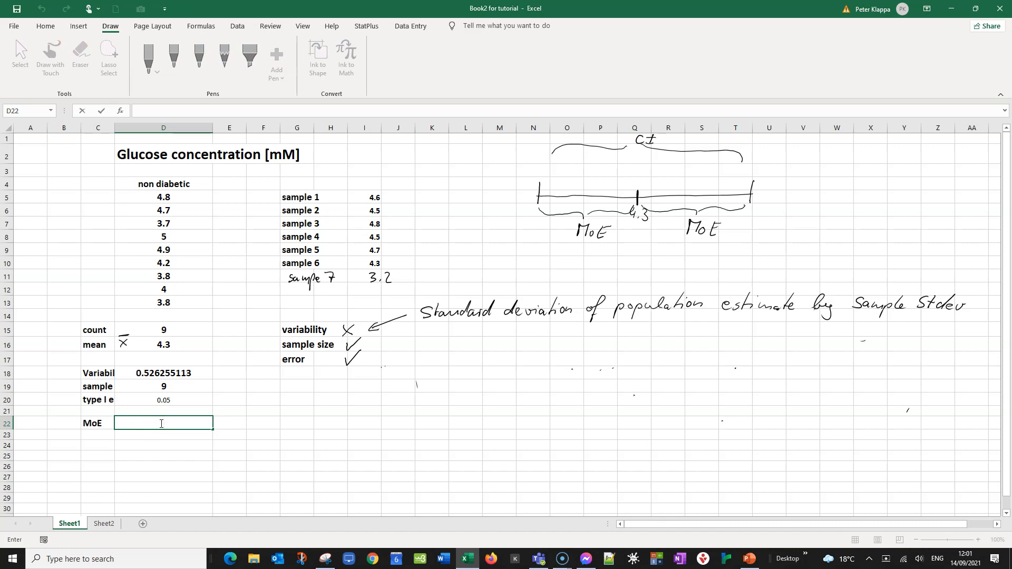
pyautogui.write('=Co')
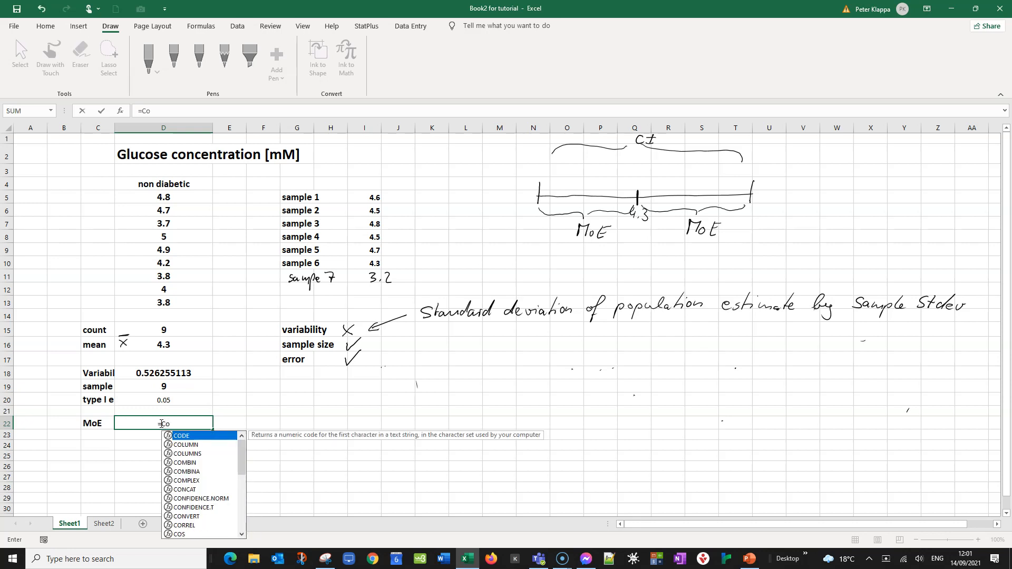
pyautogui.write('nf')
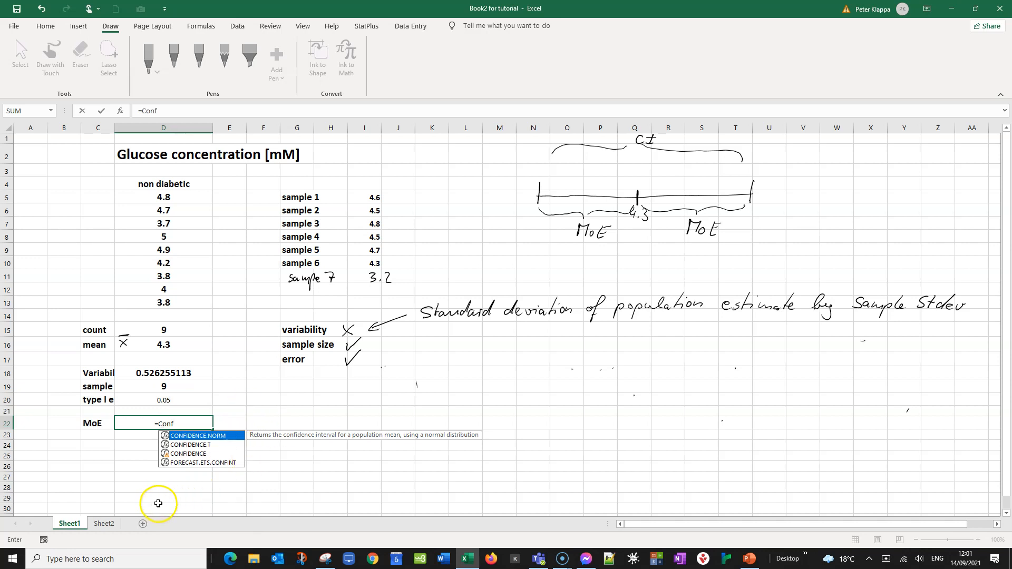
pyautogui.click(201, 446)
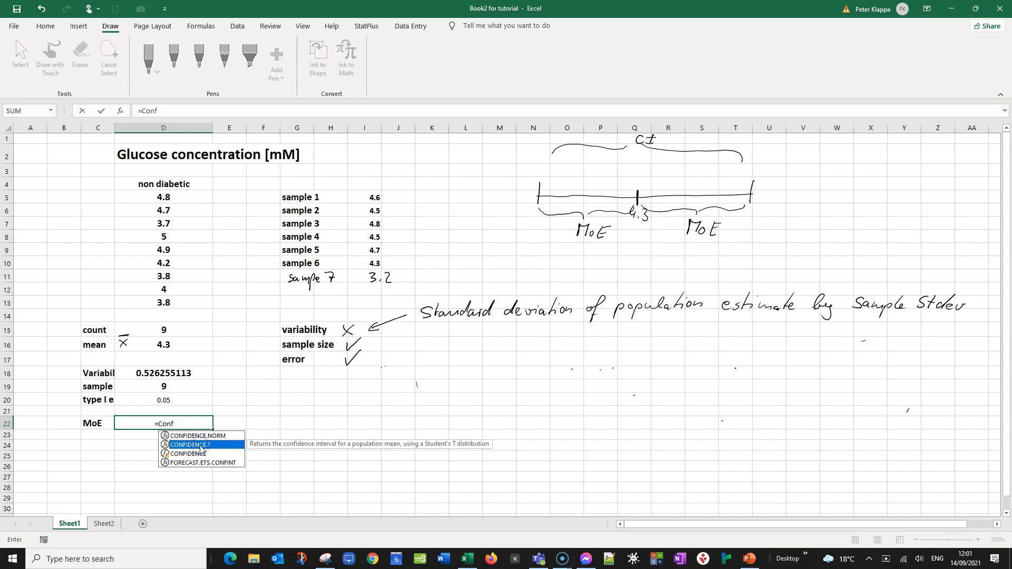
pyautogui.doubleClick(200, 445)
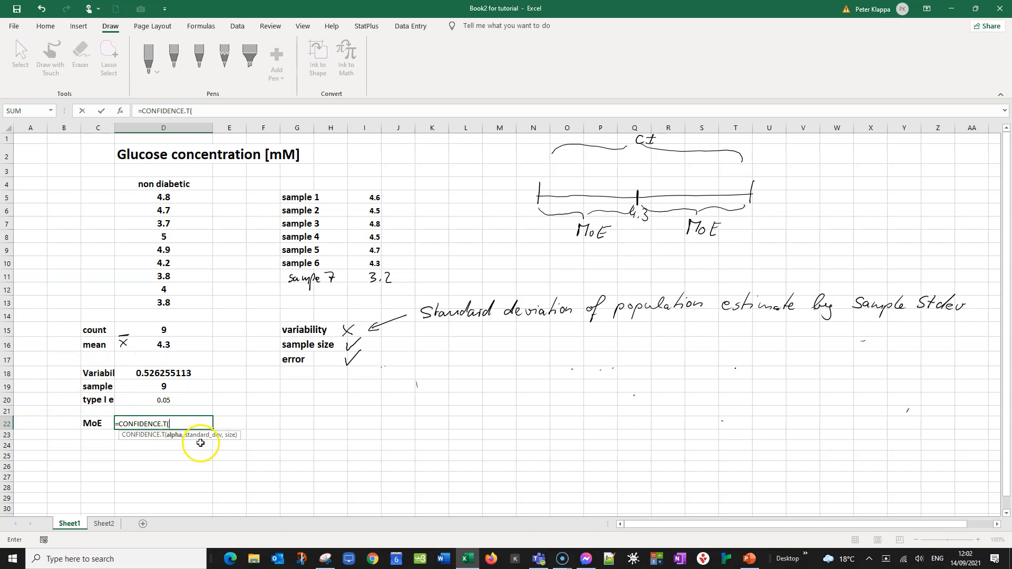
pyautogui.click(164, 401)
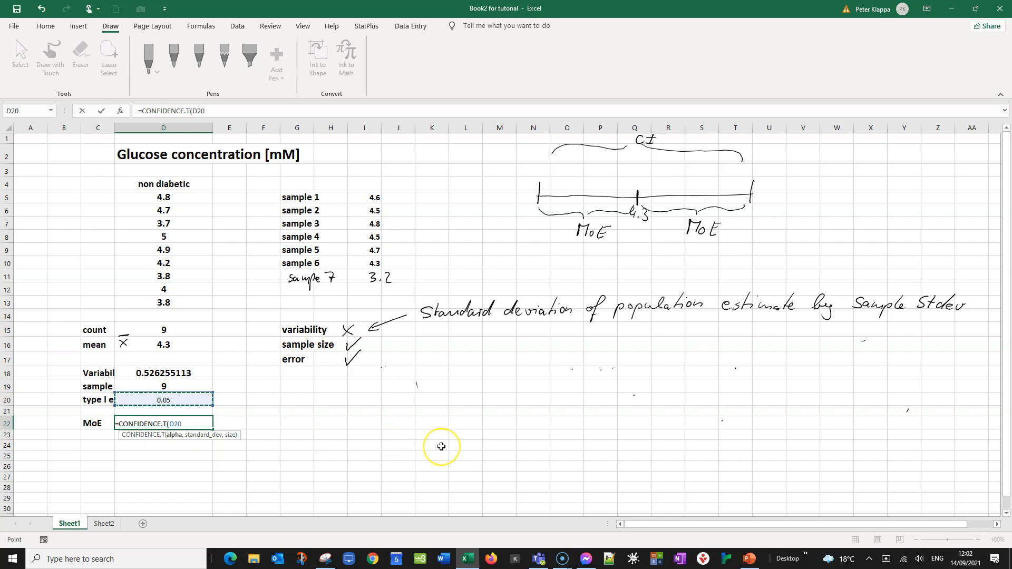
pyautogui.write(',')
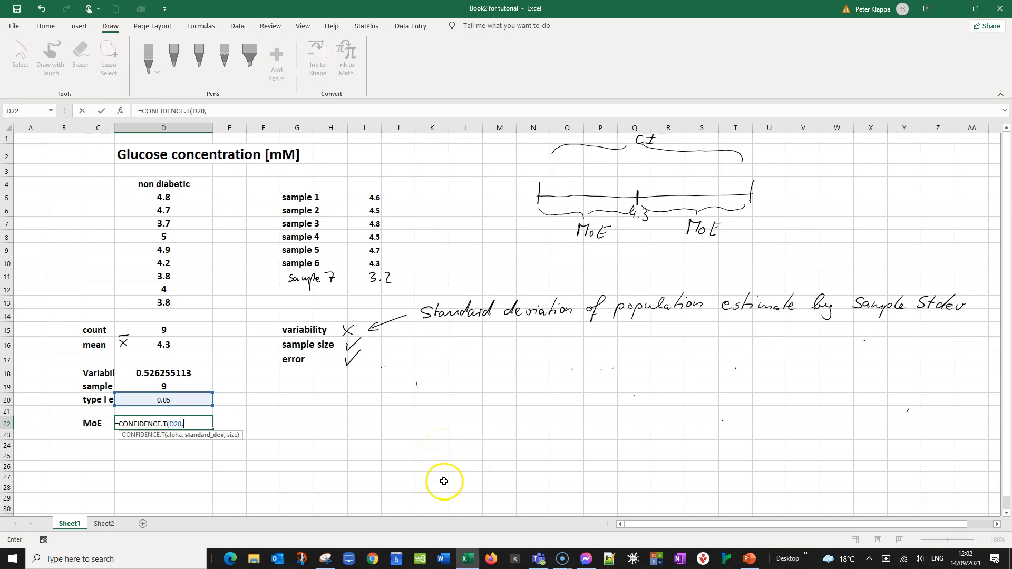
pyautogui.click(162, 373)
pyautogui.write(',')
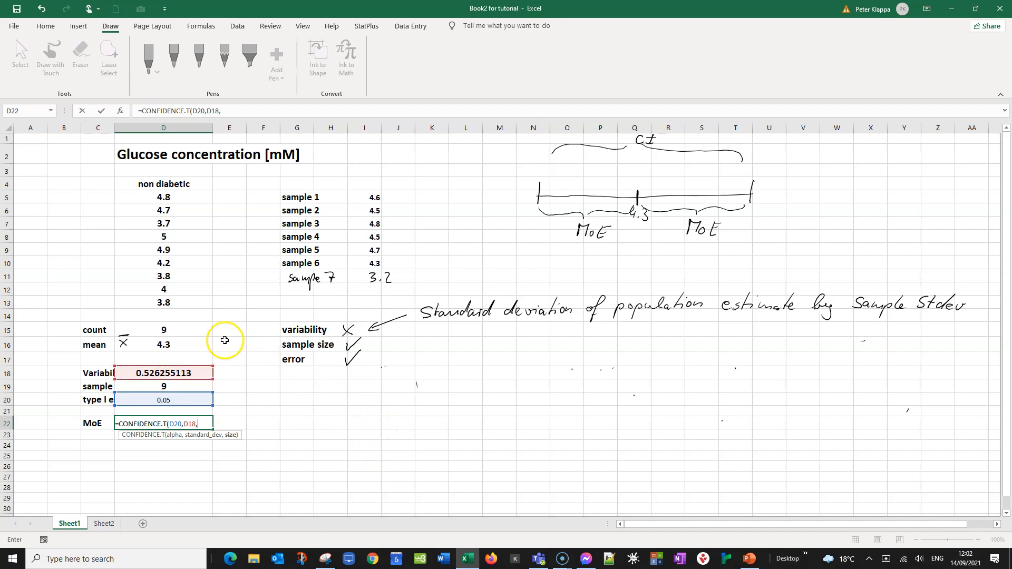
pyautogui.click(165, 388)
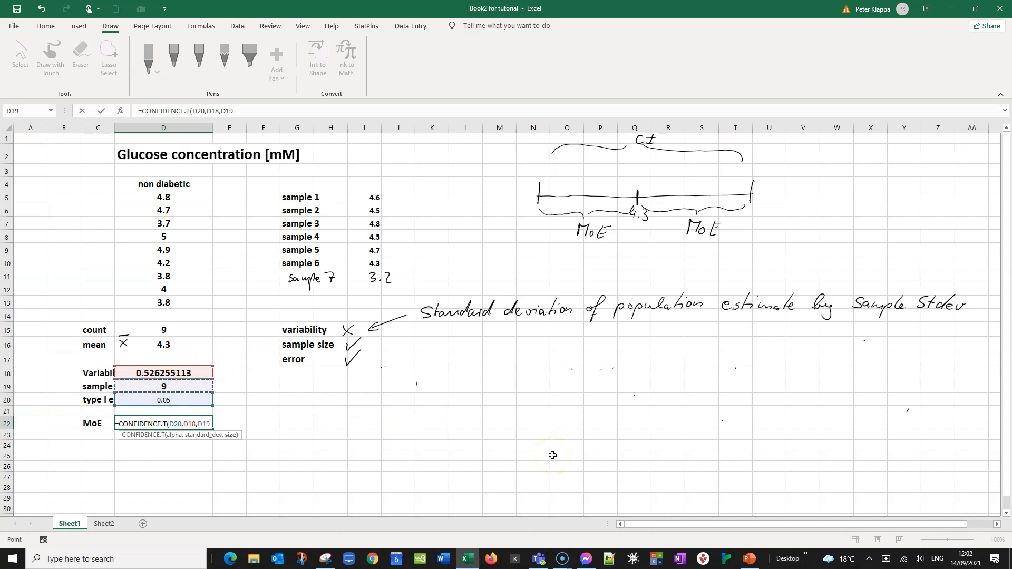
pyautogui.write(')')
pyautogui.press('Return')
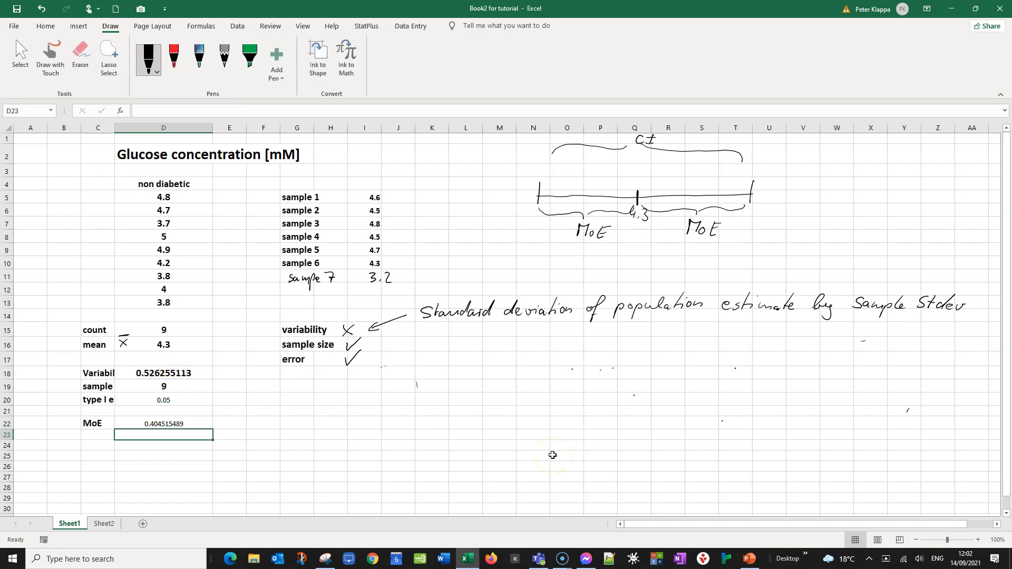
# Format the margin of error cell D22 with a 14 pt bold font
pyautogui.click(155, 423)
pyautogui.click(45, 26)
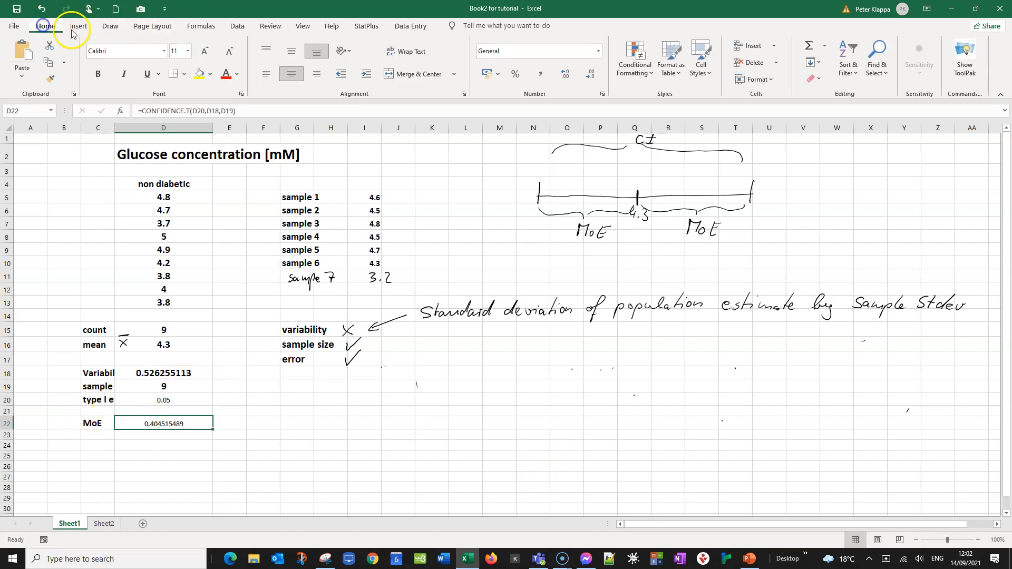
pyautogui.click(188, 51)
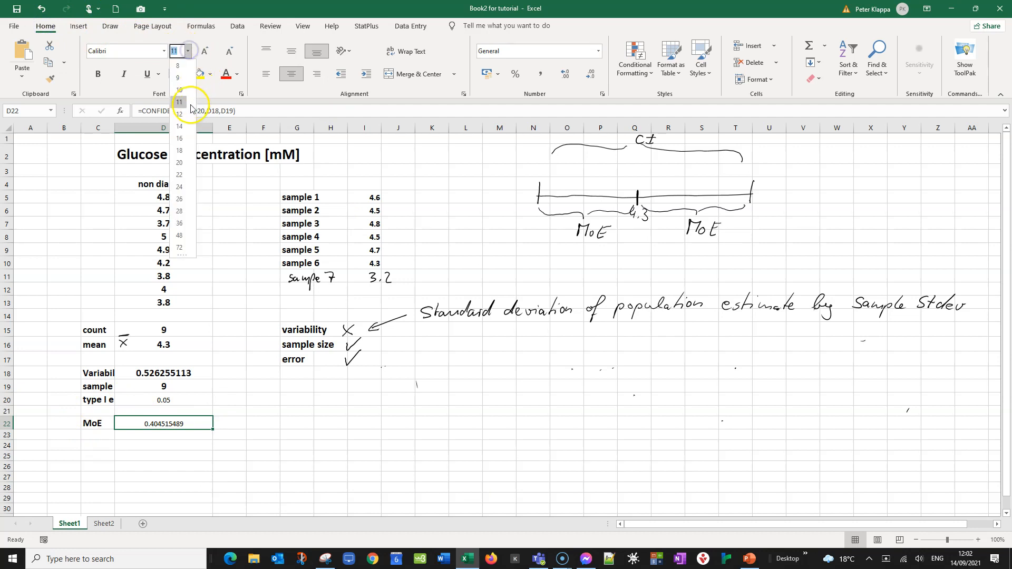
pyautogui.click(179, 126)
pyautogui.click(98, 75)
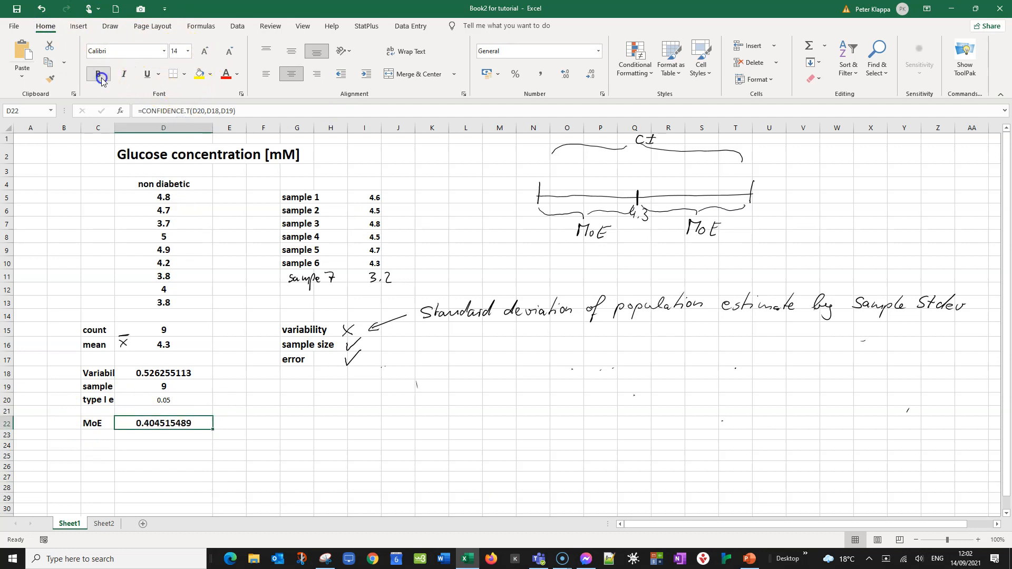
pyautogui.click(393, 422)
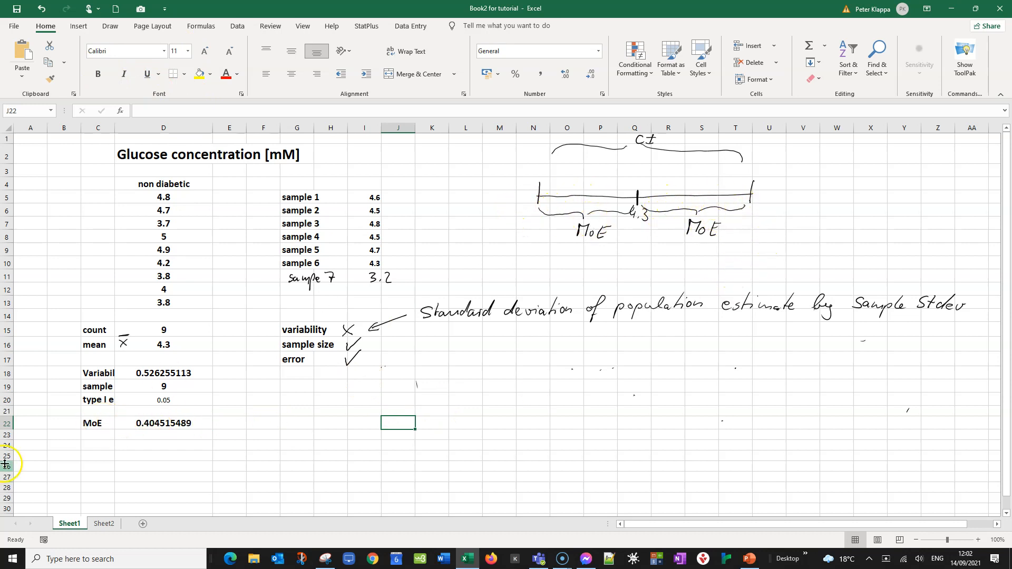
# Set the margin of error in D22 to display one decimal place
pyautogui.click(142, 423)
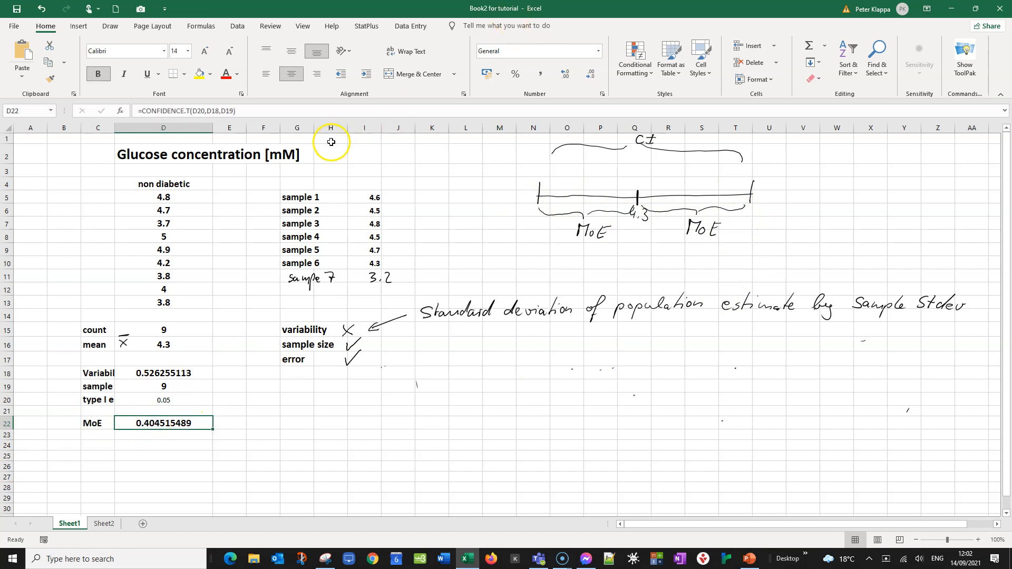
pyautogui.click(565, 75)
pyautogui.click(565, 75)
pyautogui.click(565, 75)
pyautogui.click(565, 75)
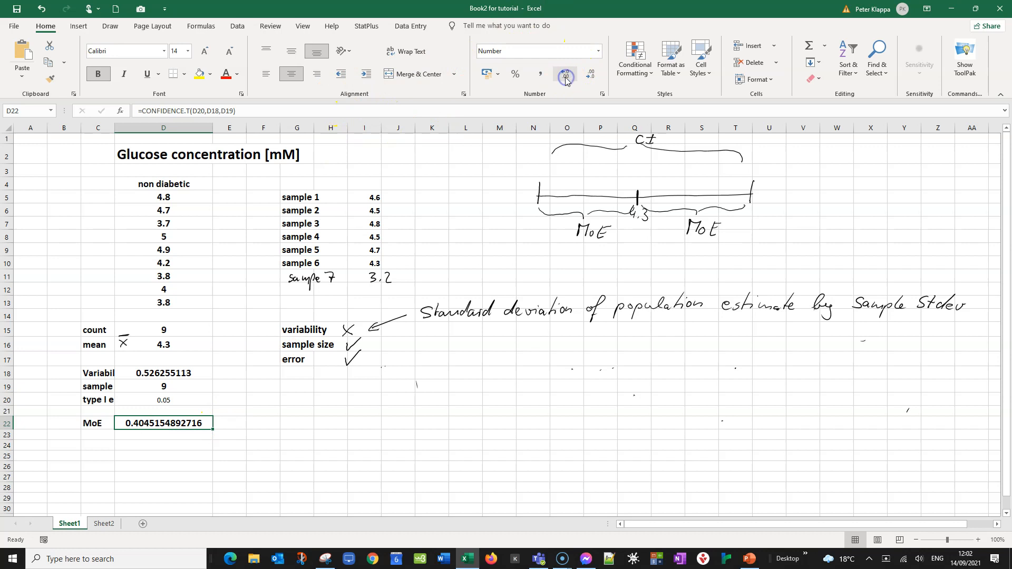
pyautogui.click(563, 75)
pyautogui.click(563, 75)
pyautogui.click(589, 75)
pyautogui.click(589, 75)
pyautogui.click(590, 75)
pyautogui.click(589, 75)
pyautogui.click(590, 75)
pyautogui.click(589, 75)
pyautogui.click(590, 77)
pyautogui.click(590, 77)
pyautogui.click(590, 77)
pyautogui.click(589, 77)
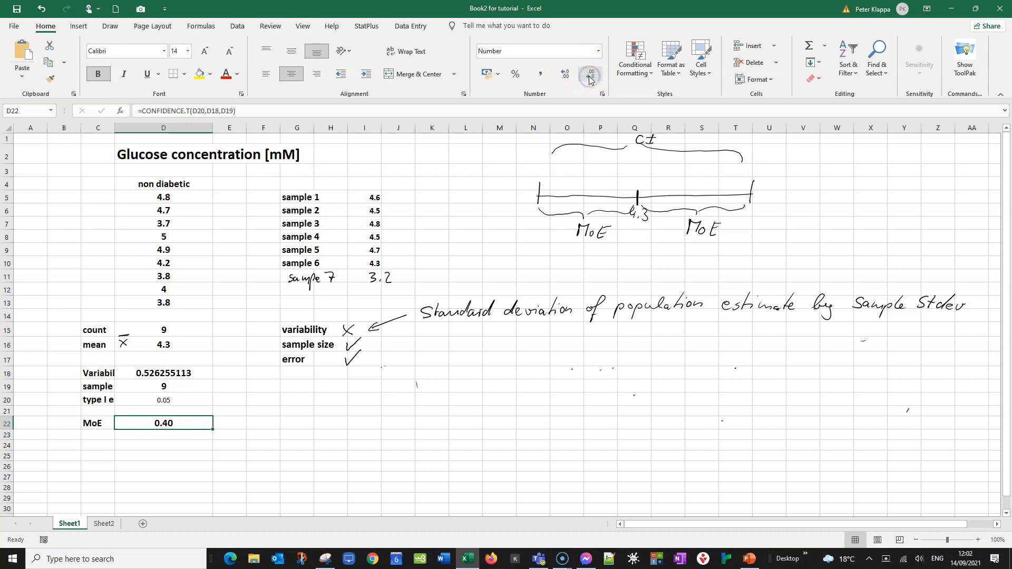
pyautogui.click(589, 77)
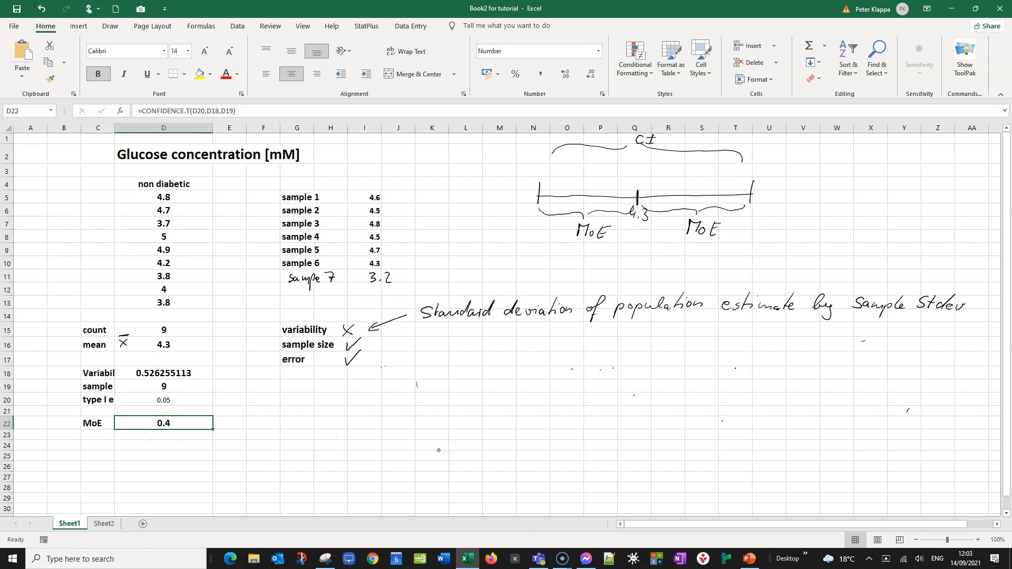
# Circle the central 4.3 on the interval sketch, write 0.4 under both MoE labels and thicken the right end
pyautogui.moveTo(633, 199)
pyautogui.mouseDown()
pyautogui.moveTo(621, 232)
pyautogui.moveTo(654, 222)
pyautogui.moveTo(635, 199)
pyautogui.mouseUp()
pyautogui.moveTo(690, 244); pyautogui.dragTo(712, 256)
pyautogui.click(699, 254)
pyautogui.moveTo(583, 244); pyautogui.dragTo(606, 258)
pyautogui.click(593, 254)
pyautogui.moveTo(753, 185); pyautogui.dragTo(752, 202)
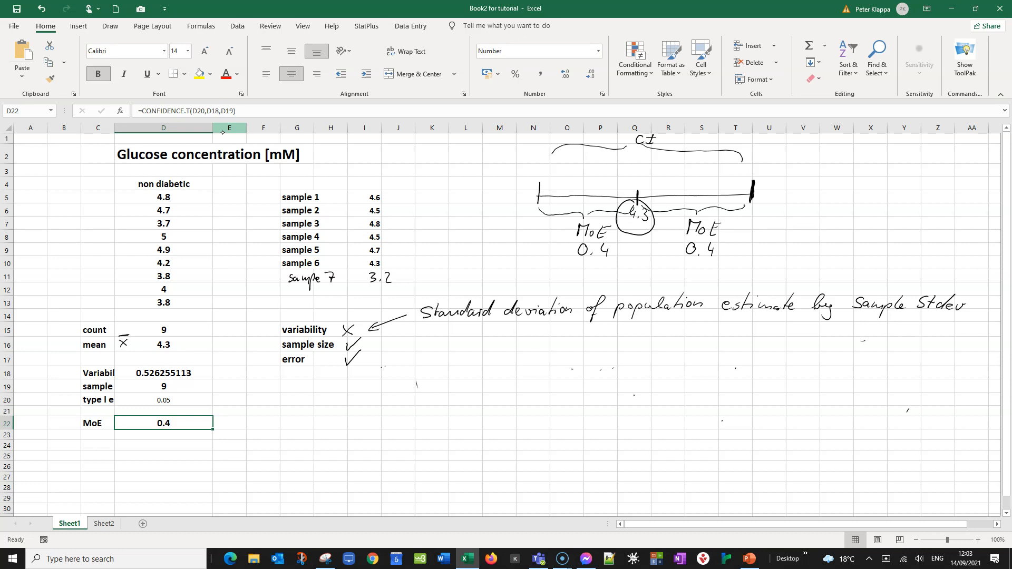
# Annotate the interval ends with 4.3-0.4 and 3.9 on the left, 4.3+0.4 and 4.7 on the right
pyautogui.moveTo(522, 165); pyautogui.dragTo(528, 168)
pyautogui.moveTo(528, 164)
pyautogui.mouseDown()
pyautogui.moveTo(528, 172)
pyautogui.moveTo(562, 163)
pyautogui.moveTo(577, 173)
pyautogui.mouseUp()
pyautogui.click(567, 170)
pyautogui.moveTo(520, 220)
pyautogui.mouseDown()
pyautogui.moveTo(520, 230)
pyautogui.moveTo(542, 216)
pyautogui.mouseUp()
pyautogui.click(529, 229)
pyautogui.moveTo(754, 157)
pyautogui.mouseDown()
pyautogui.moveTo(756, 168)
pyautogui.moveTo(802, 162)
pyautogui.moveTo(819, 171)
pyautogui.mouseUp()
pyautogui.moveTo(753, 212)
pyautogui.mouseDown()
pyautogui.moveTo(756, 224)
pyautogui.moveTo(782, 218)
pyautogui.mouseUp()
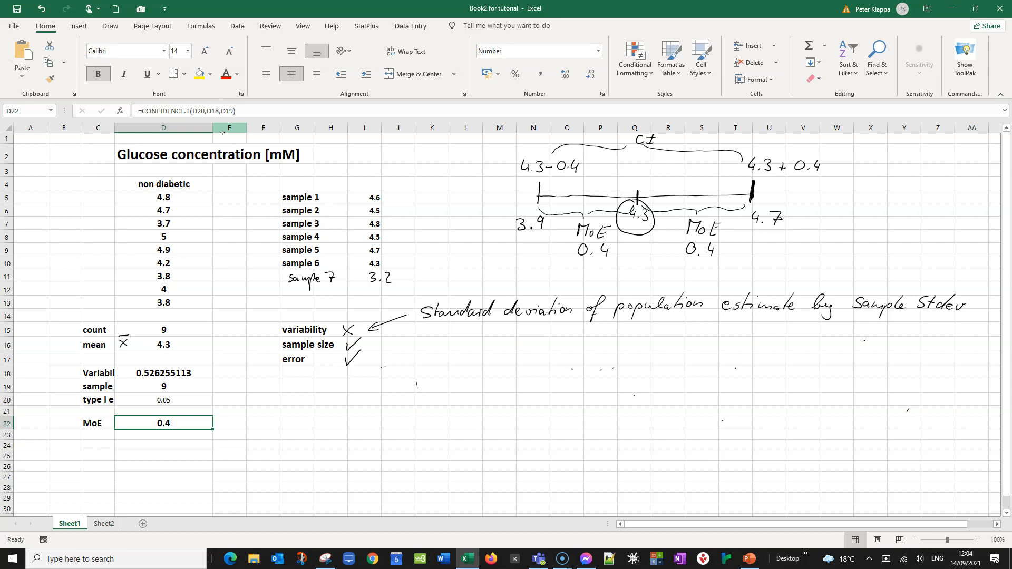
# Write 95% CI [3.9 ... 4.7] below the standard deviation note
pyautogui.moveTo(515, 341); pyautogui.dragTo(510, 364)
pyautogui.moveTo(450, 341)
pyautogui.mouseDown()
pyautogui.moveTo(447, 356)
pyautogui.moveTo(467, 339)
pyautogui.moveTo(468, 357)
pyautogui.moveTo(495, 351)
pyautogui.moveTo(501, 339)
pyautogui.mouseUp()
pyautogui.moveTo(495, 351)
pyautogui.mouseDown()
pyautogui.moveTo(552, 344)
pyautogui.moveTo(632, 360)
pyautogui.moveTo(616, 360)
pyautogui.mouseUp()
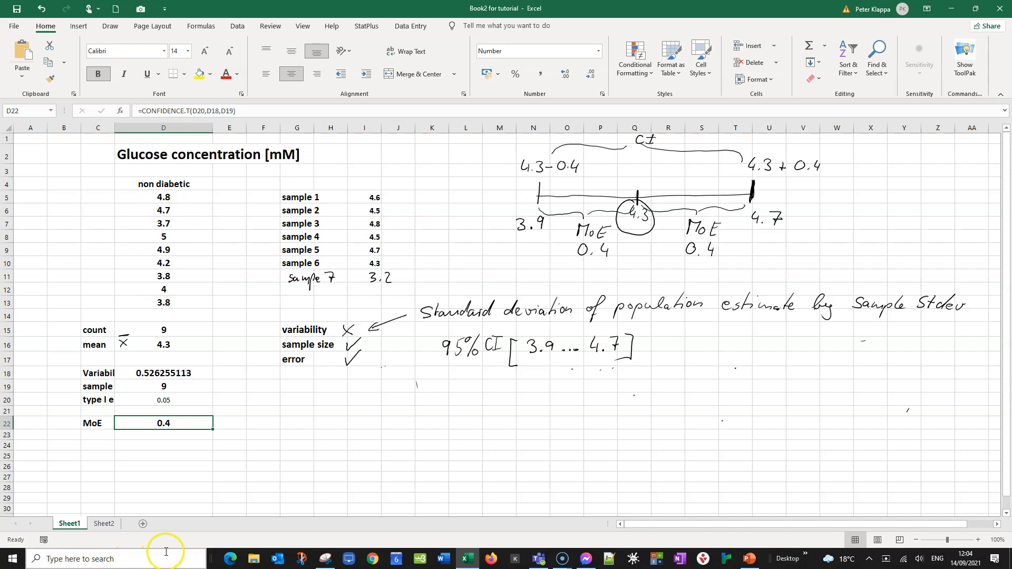
# On Sheet2, label the sketched line's ends 3.9 and 4.7 and its centre μ = 4.3
pyautogui.click(105, 523)
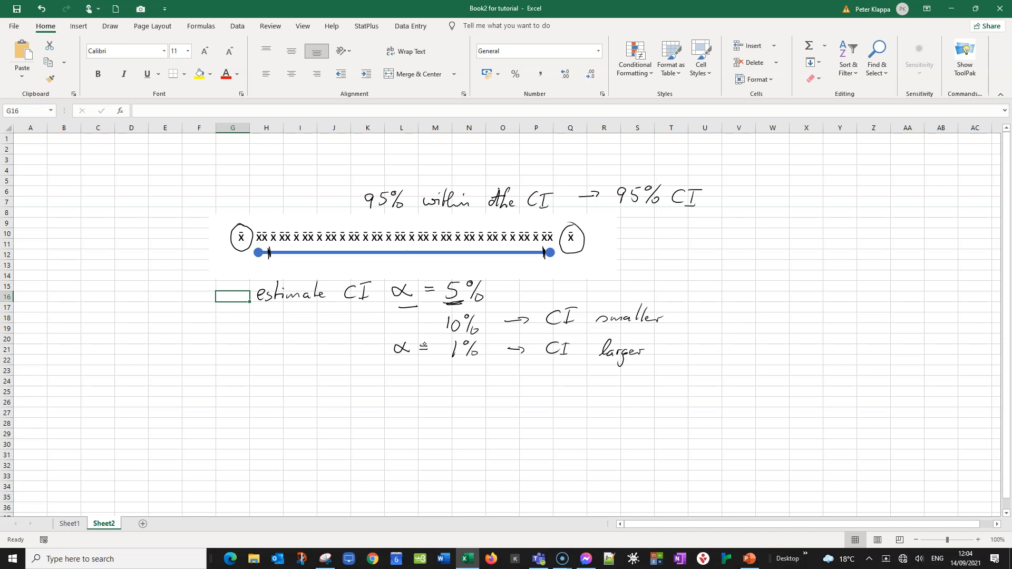
pyautogui.moveTo(252, 262)
pyautogui.mouseDown()
pyautogui.moveTo(251, 275)
pyautogui.moveTo(268, 275)
pyautogui.mouseUp()
pyautogui.moveTo(547, 262); pyautogui.dragTo(561, 275)
pyautogui.moveTo(398, 247)
pyautogui.mouseDown()
pyautogui.moveTo(391, 270)
pyautogui.moveTo(432, 275)
pyautogui.mouseUp()
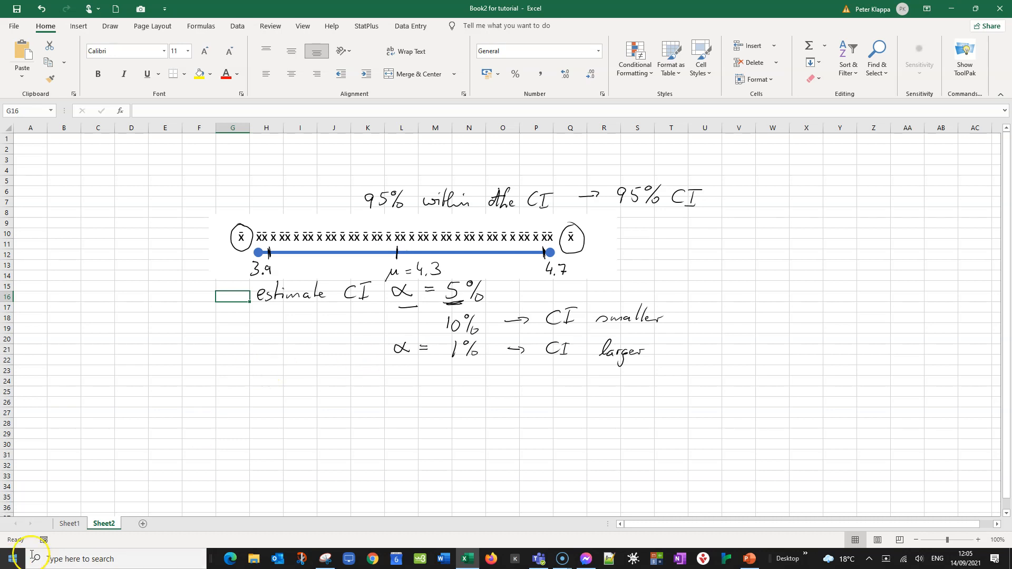
# On Sheet1, underline sample 7's 3.2 and write '3.2 → most likely NOT from this population' with an arrow to the CI
pyautogui.click(74, 524)
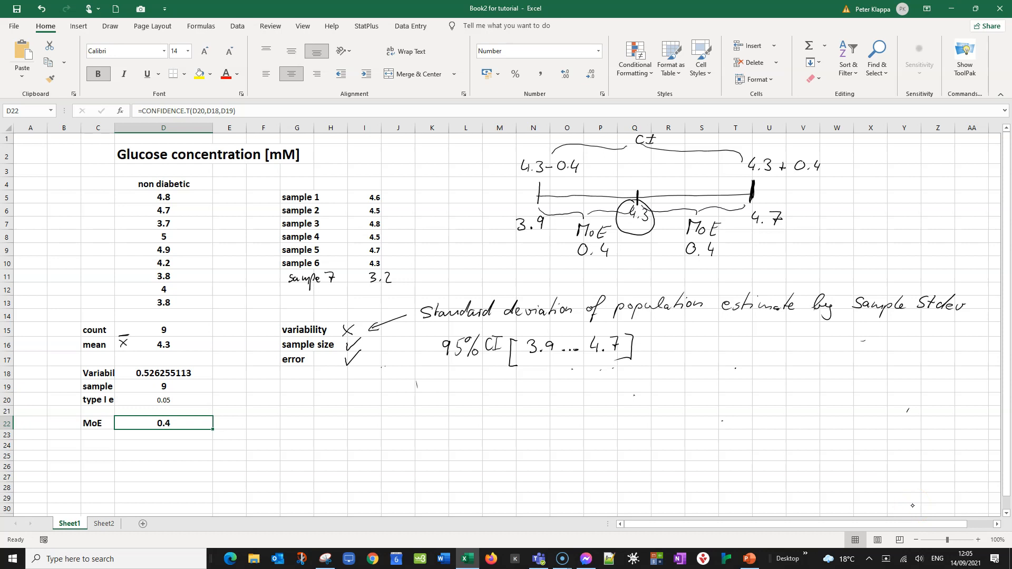
pyautogui.moveTo(367, 289); pyautogui.dragTo(397, 287)
pyautogui.moveTo(499, 373); pyautogui.dragTo(507, 379)
pyautogui.moveTo(444, 394)
pyautogui.mouseDown()
pyautogui.moveTo(446, 405)
pyautogui.moveTo(470, 407)
pyautogui.mouseUp()
pyautogui.click(459, 403)
pyautogui.moveTo(496, 403)
pyautogui.mouseDown()
pyautogui.moveTo(572, 403)
pyautogui.moveTo(580, 392)
pyautogui.moveTo(603, 408)
pyautogui.moveTo(638, 405)
pyautogui.moveTo(640, 415)
pyautogui.moveTo(682, 386)
pyautogui.moveTo(686, 401)
pyautogui.moveTo(712, 386)
pyautogui.mouseUp()
pyautogui.moveTo(704, 387); pyautogui.dragTo(703, 404)
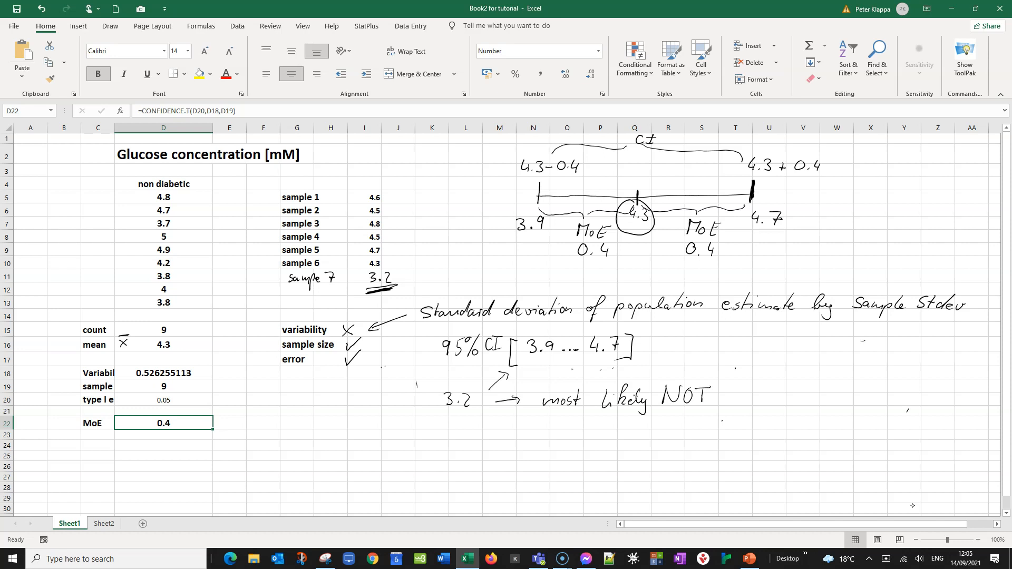
pyautogui.moveTo(742, 387)
pyautogui.mouseDown()
pyautogui.moveTo(741, 403)
pyautogui.moveTo(757, 400)
pyautogui.mouseUp()
pyautogui.moveTo(760, 404); pyautogui.dragTo(830, 413)
pyautogui.moveTo(831, 400)
pyautogui.mouseDown()
pyautogui.moveTo(857, 408)
pyautogui.moveTo(875, 390)
pyautogui.moveTo(883, 406)
pyautogui.moveTo(919, 400)
pyautogui.mouseUp()
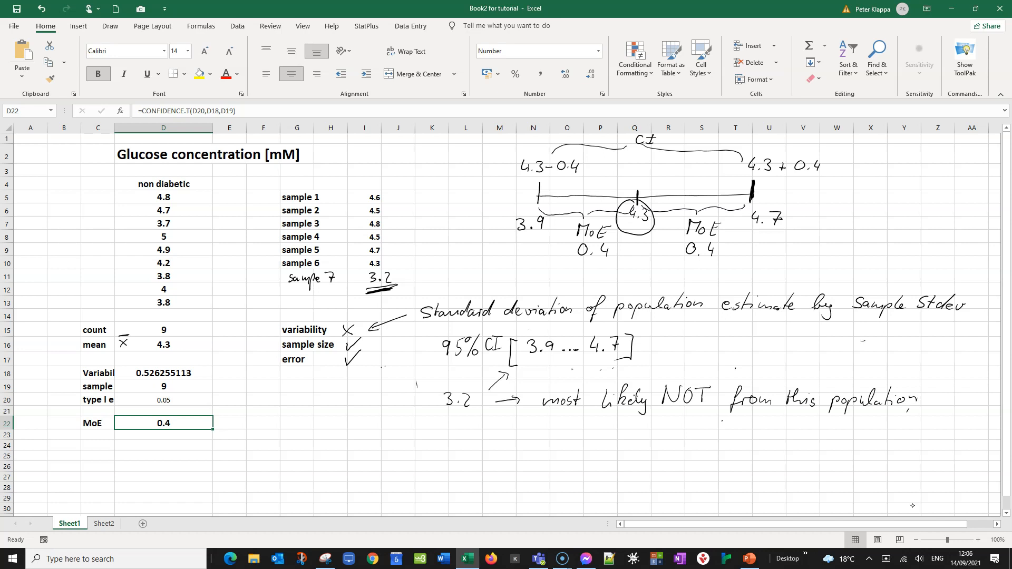
# Box the 3.9 ... 4.7 interval and write the formula MoE = t × s/√n in the sheet
pyautogui.moveTo(530, 329)
pyautogui.mouseDown()
pyautogui.moveTo(517, 362)
pyautogui.moveTo(536, 368)
pyautogui.mouseUp()
pyautogui.moveTo(532, 327)
pyautogui.mouseDown()
pyautogui.moveTo(622, 326)
pyautogui.moveTo(613, 366)
pyautogui.moveTo(530, 369)
pyautogui.mouseUp()
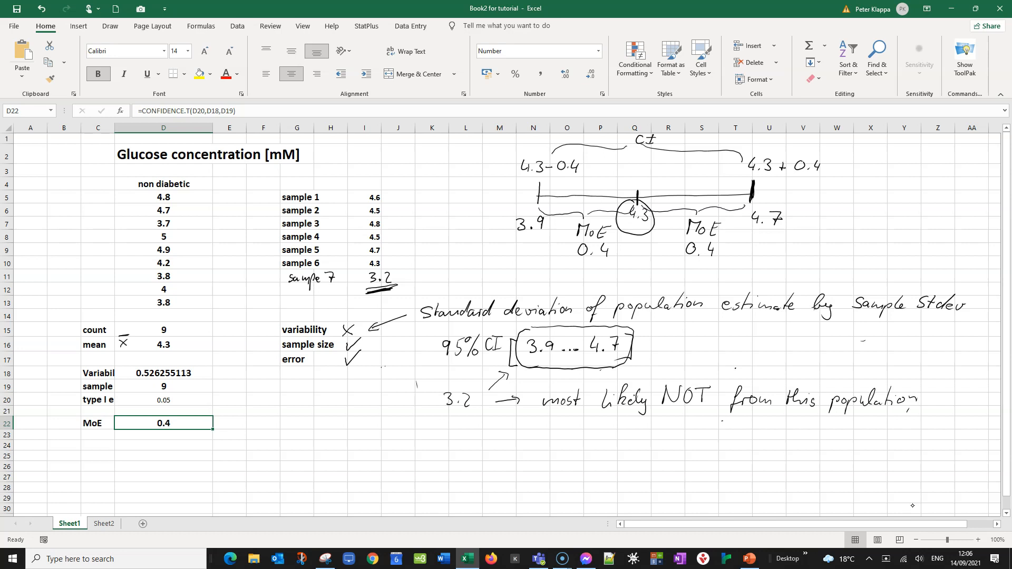
pyautogui.moveTo(266, 404)
pyautogui.mouseDown()
pyautogui.moveTo(270, 414)
pyautogui.moveTo(291, 408)
pyautogui.mouseUp()
pyautogui.moveTo(322, 398); pyautogui.dragTo(324, 413)
pyautogui.moveTo(360, 395); pyautogui.dragTo(356, 400)
pyautogui.moveTo(353, 418)
pyautogui.mouseDown()
pyautogui.moveTo(358, 425)
pyautogui.moveTo(375, 410)
pyautogui.moveTo(371, 425)
pyautogui.mouseUp()
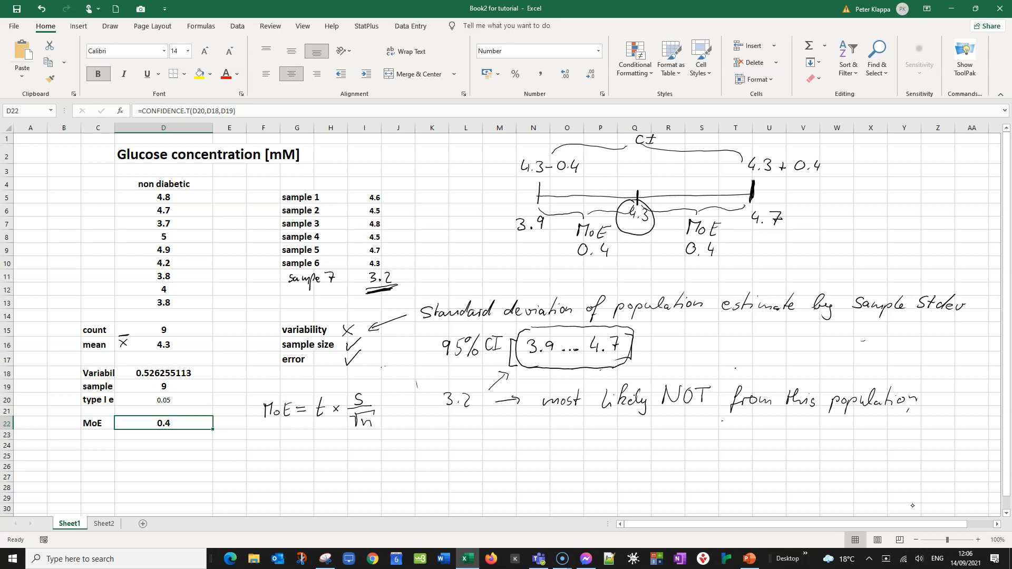
# Draw arrows linking the standard deviation note to s and pointing at t in the MoE formula
pyautogui.moveTo(377, 401)
pyautogui.mouseDown()
pyautogui.moveTo(415, 420)
pyautogui.moveTo(390, 411)
pyautogui.mouseUp()
pyautogui.moveTo(423, 321)
pyautogui.mouseDown()
pyautogui.moveTo(372, 397)
pyautogui.moveTo(415, 415)
pyautogui.mouseUp()
pyautogui.moveTo(390, 404); pyautogui.dragTo(420, 416)
pyautogui.moveTo(304, 446); pyautogui.dragTo(317, 428)
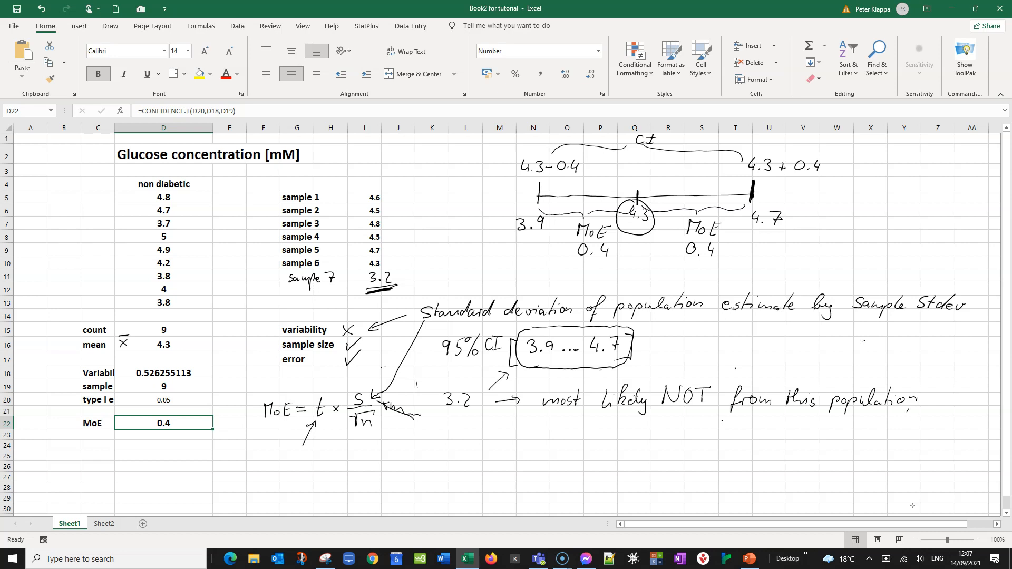